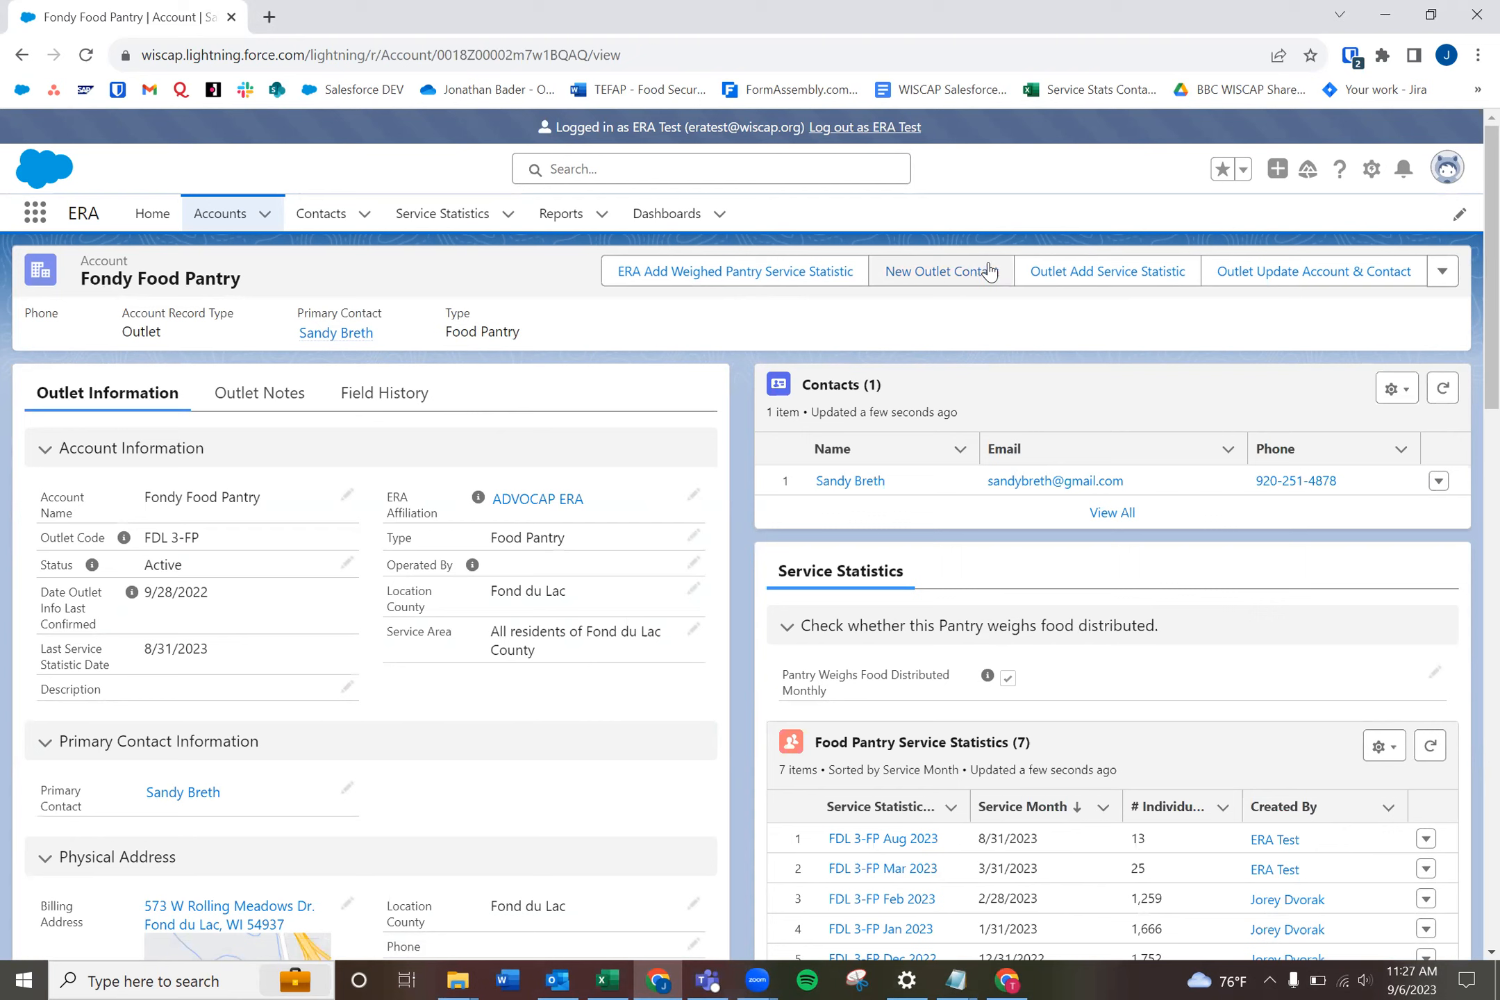
- Start a new outlet contact for Fondy Food Pantry and enter the contact's first name, last name and e-mail
click(938, 271)
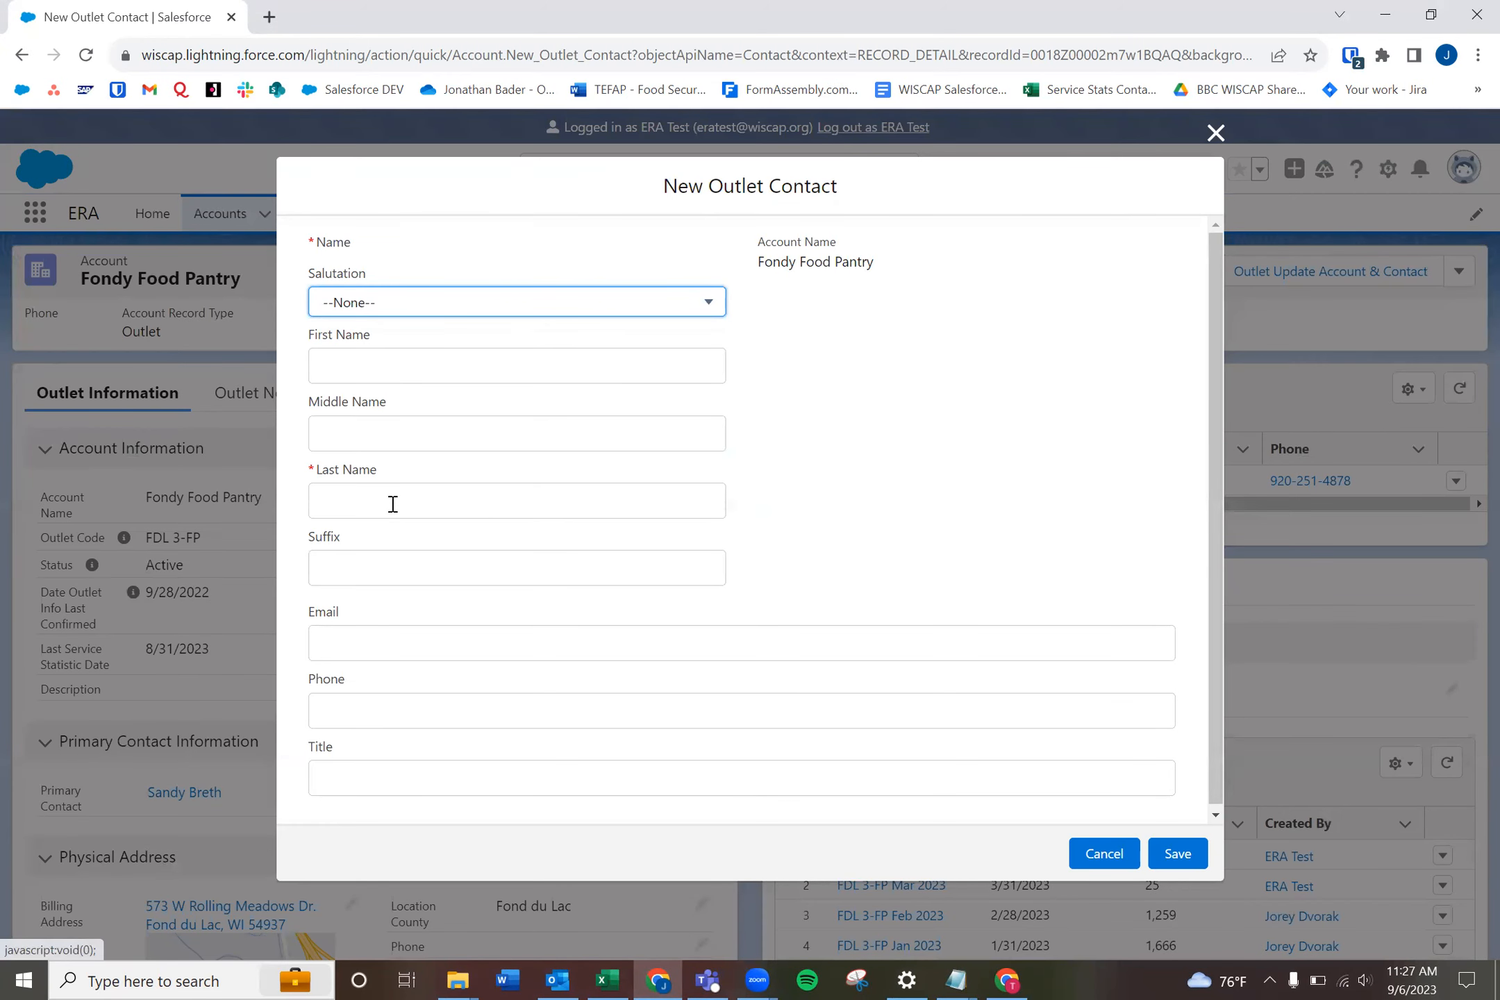
click(433, 369)
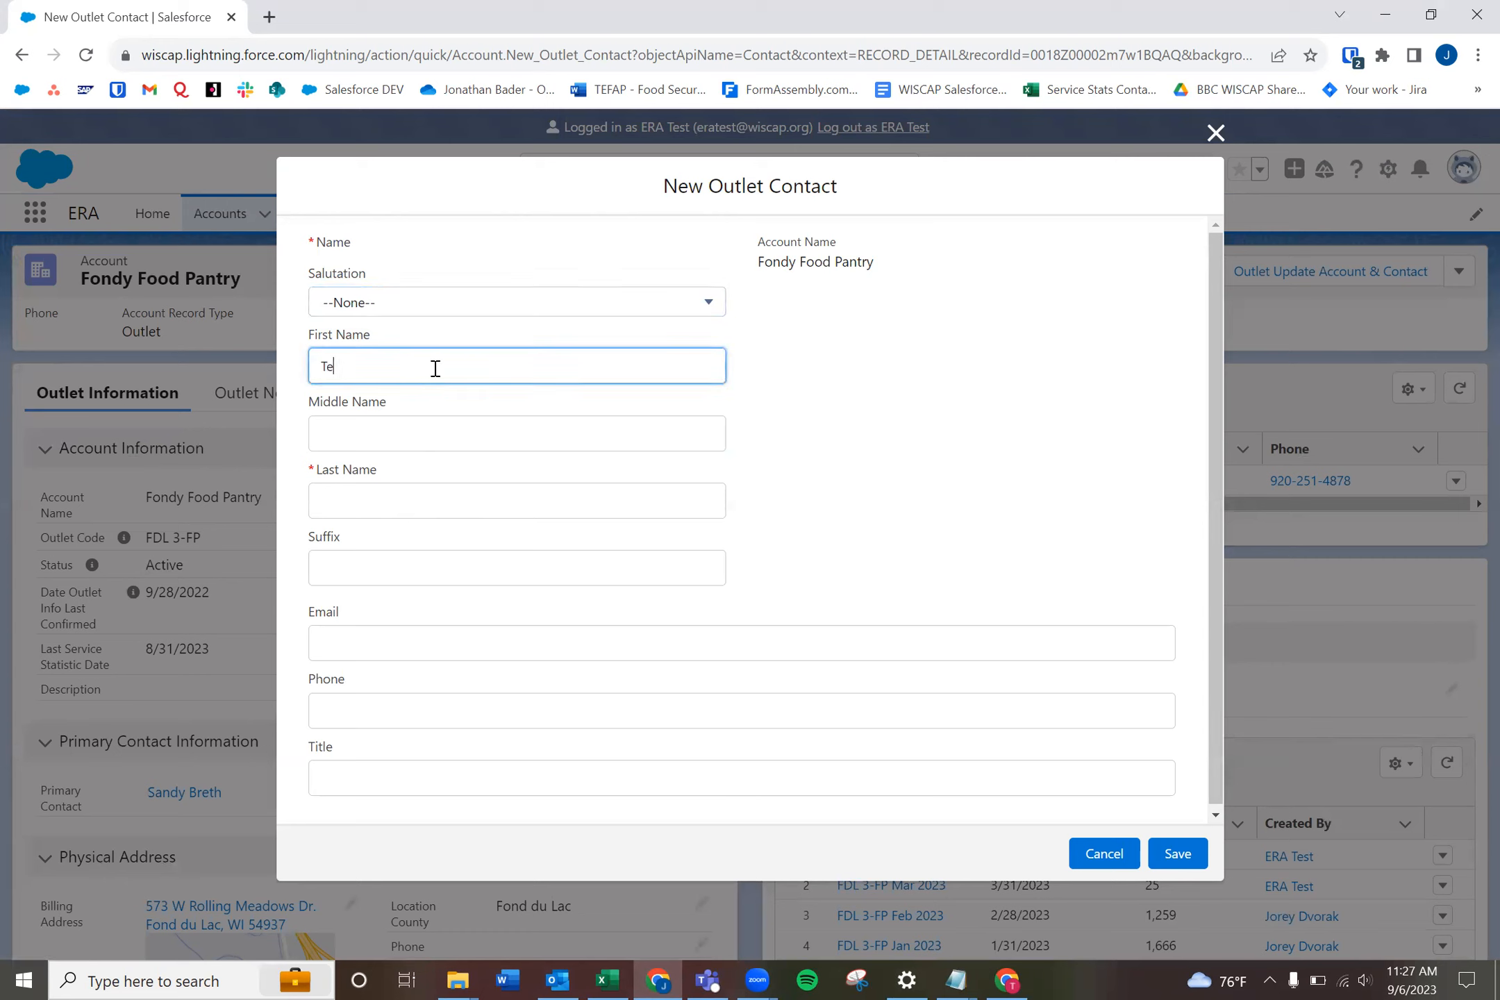
click(358, 497)
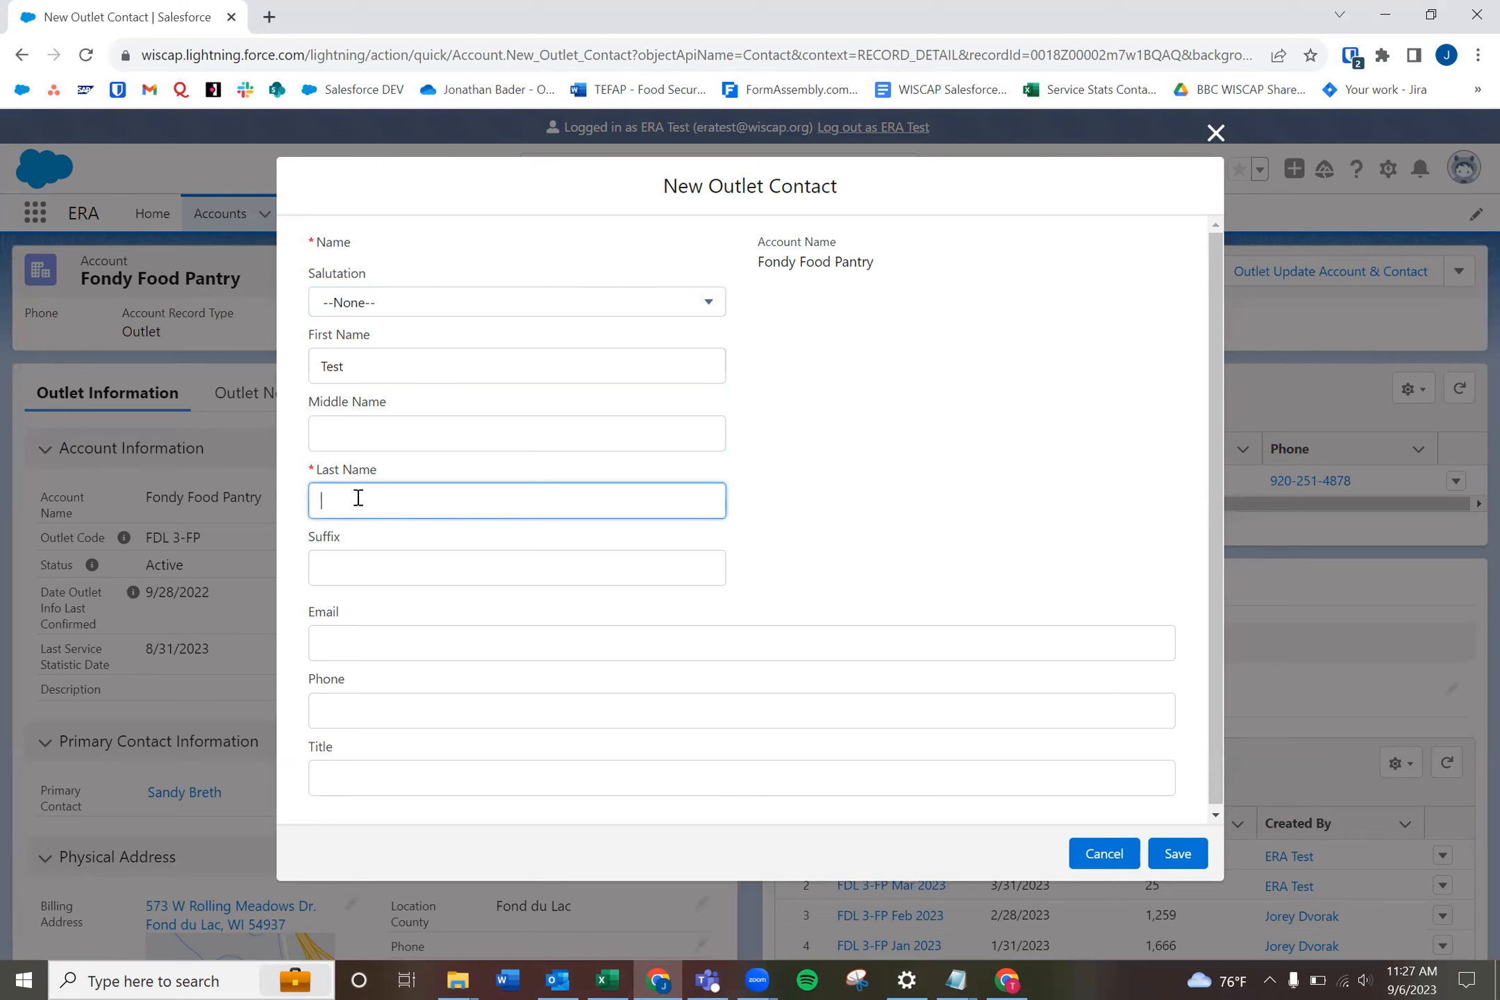
click(378, 646)
text(t)
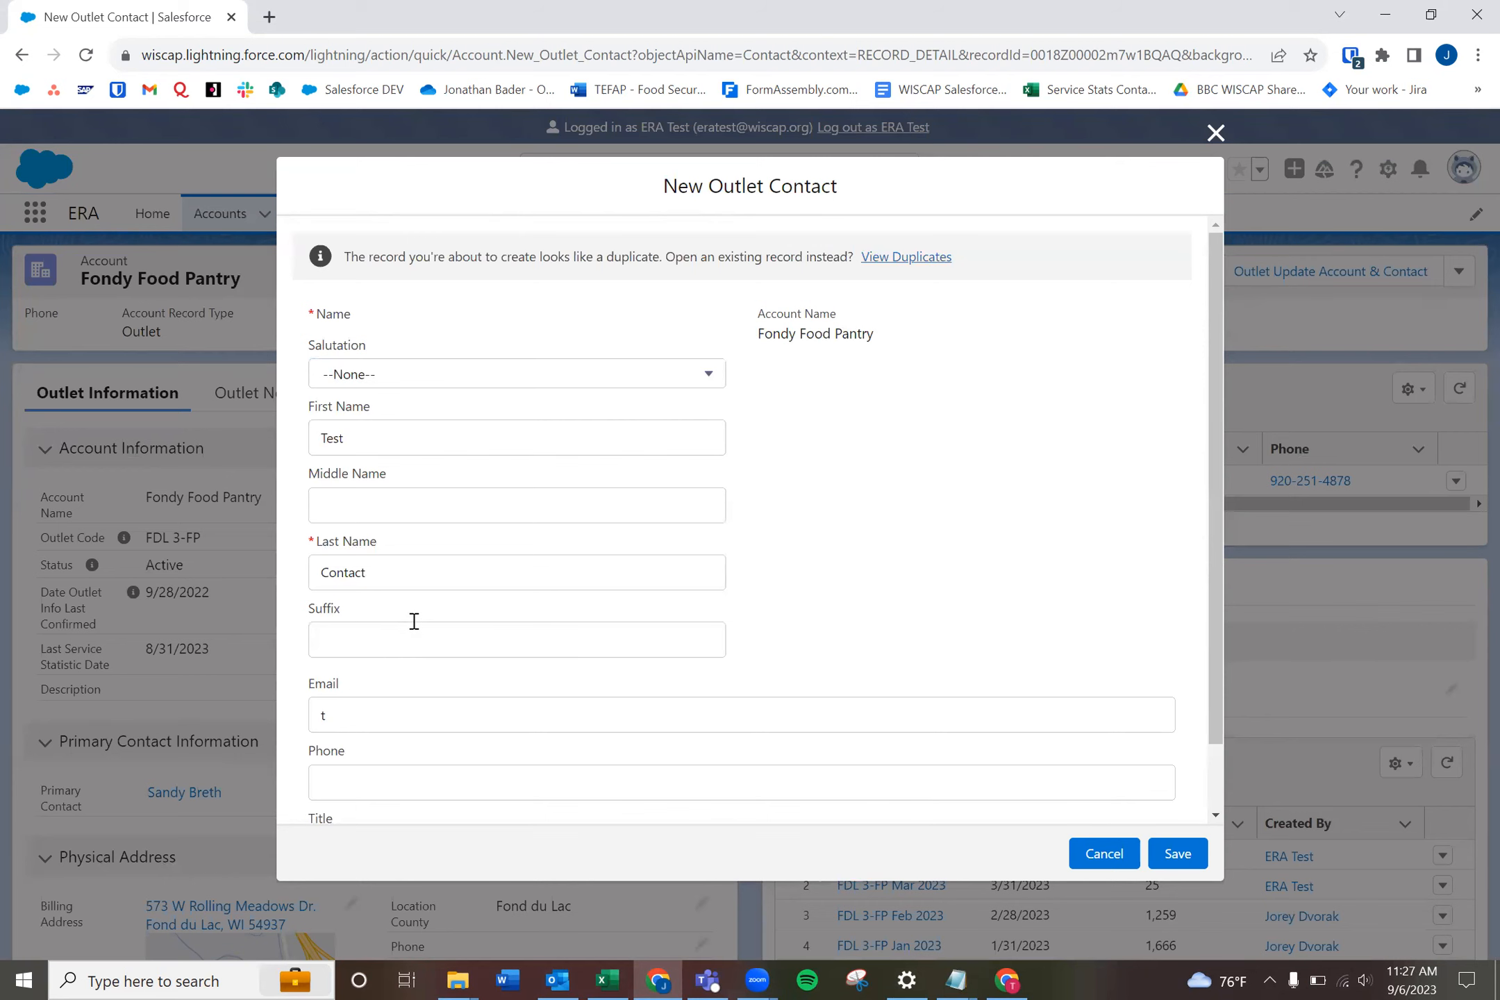
click(419, 640)
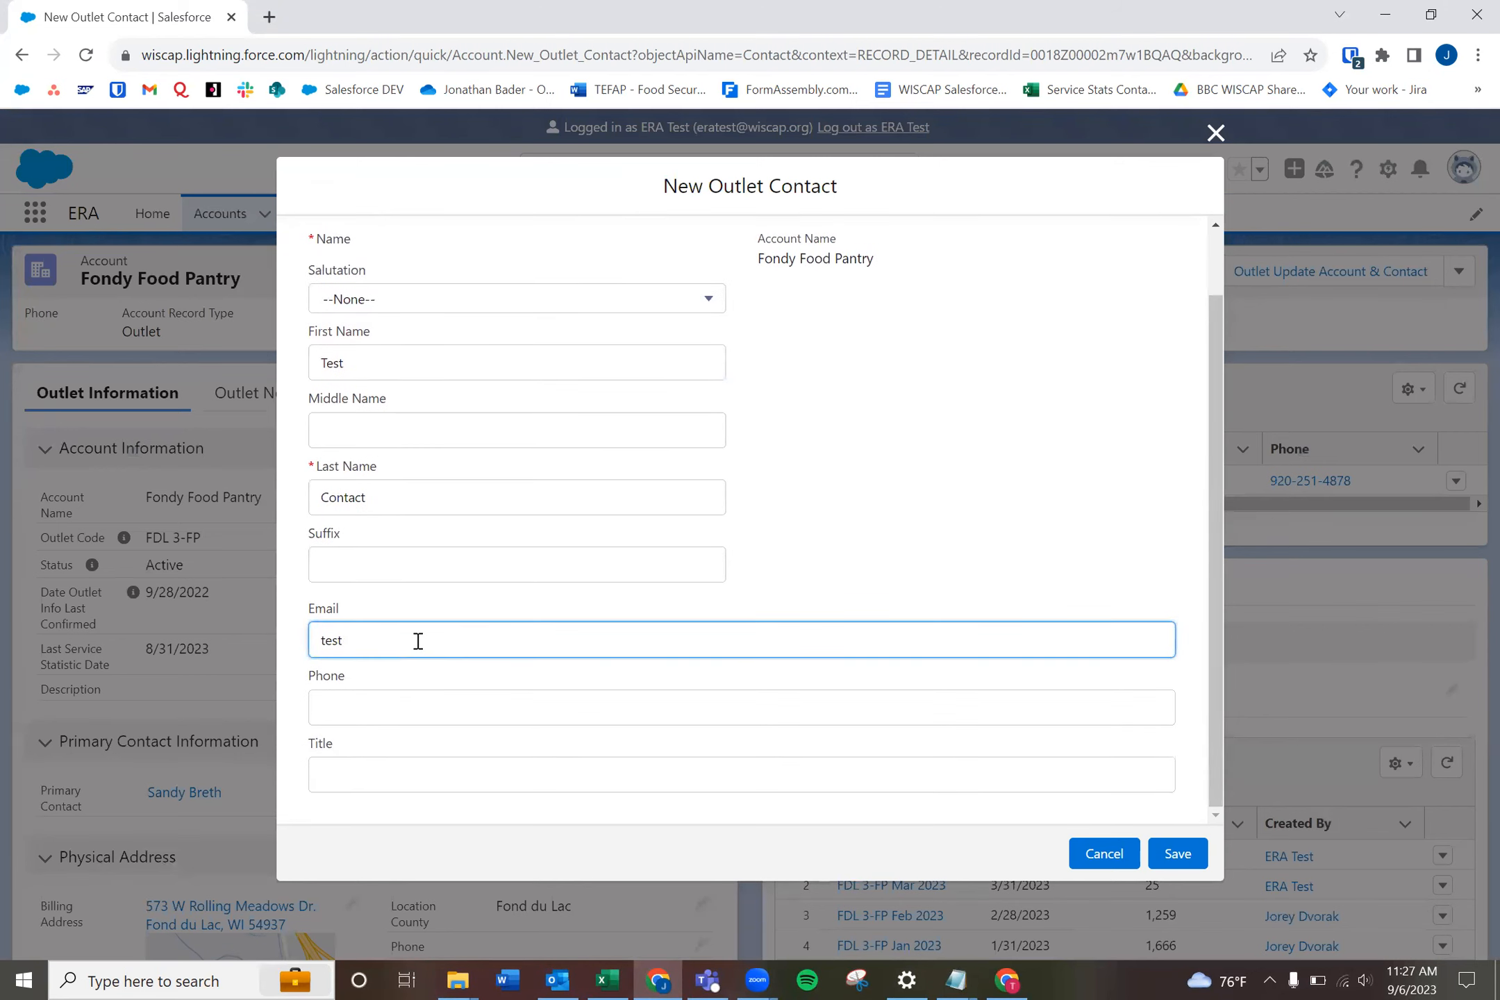
text(est@contact.com)
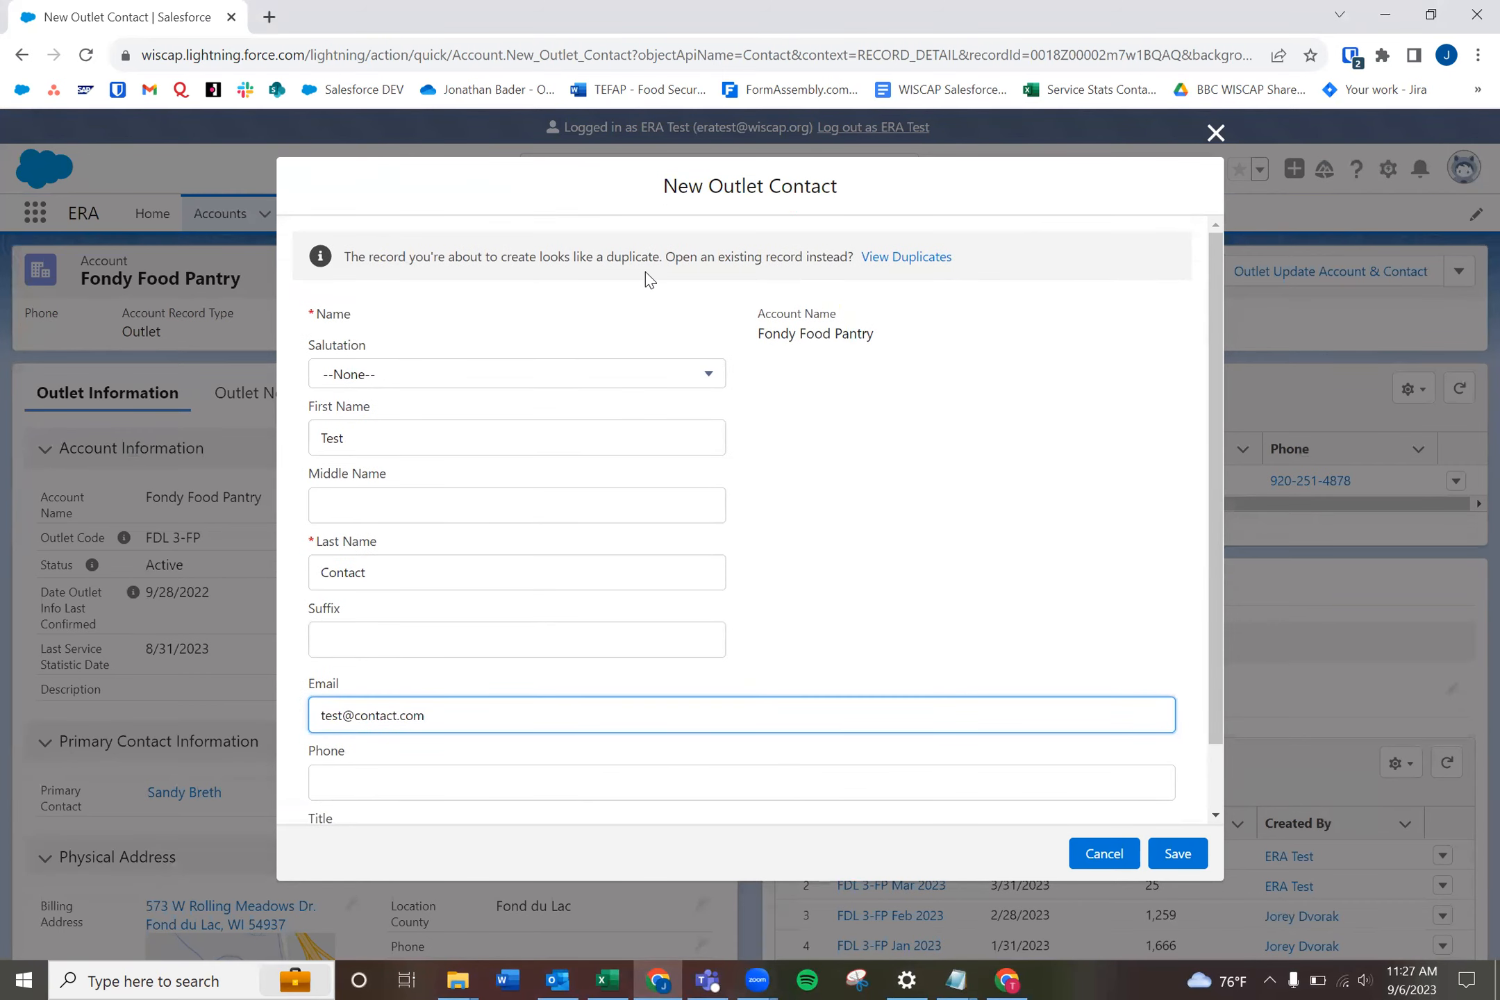
- Review the possible duplicate records for the new outlet contact, and return to the form
click(887, 269)
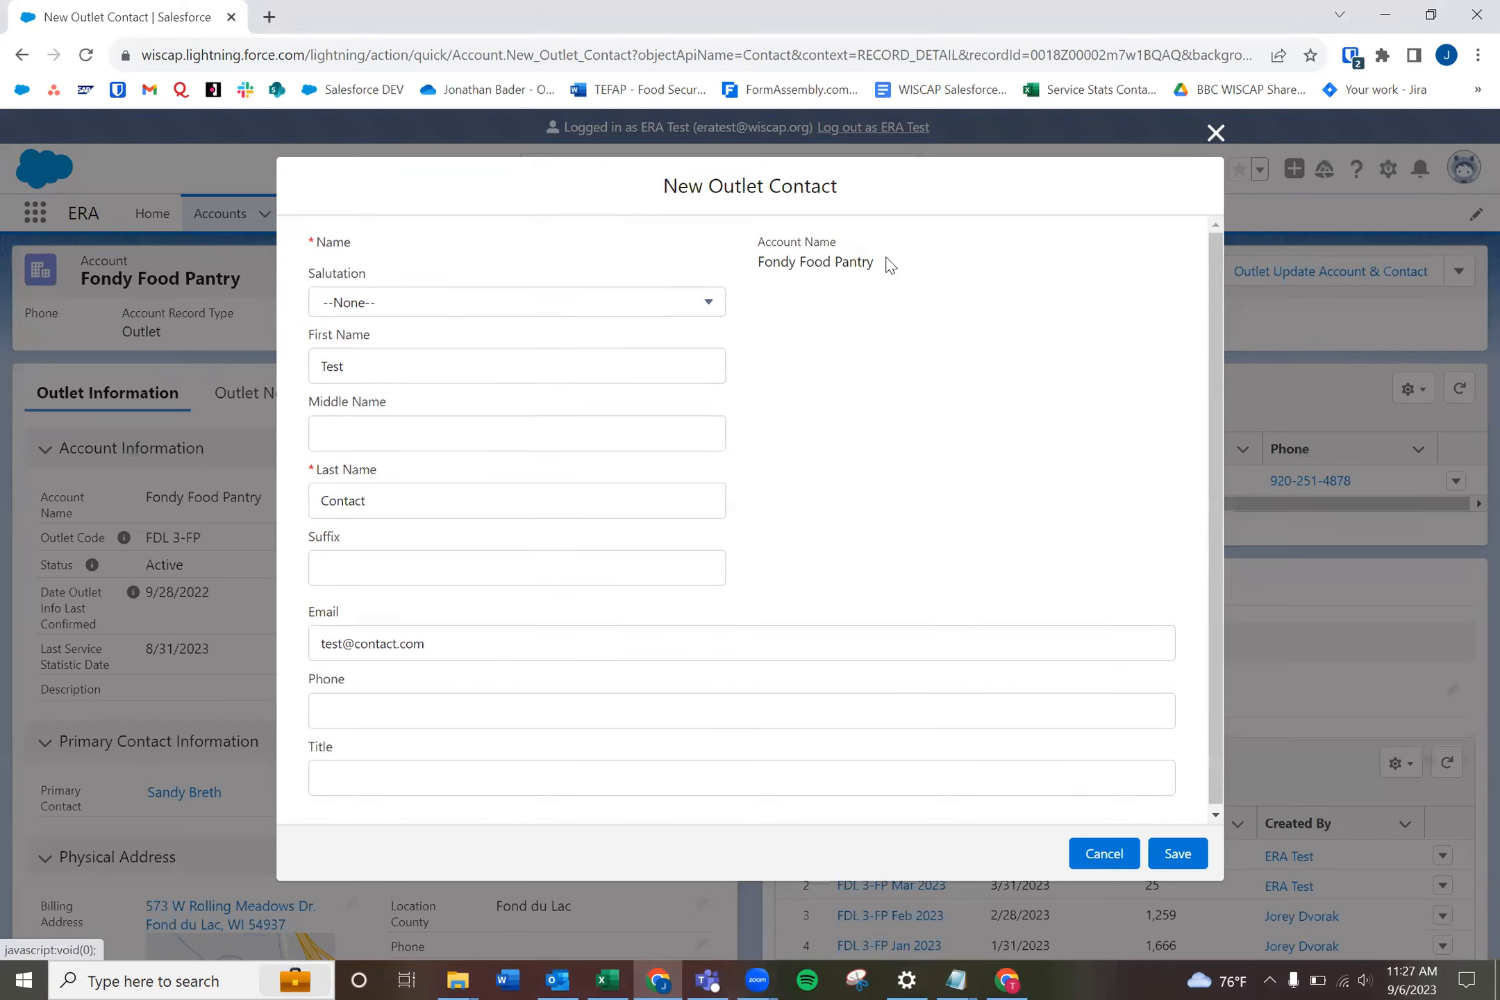
click(901, 259)
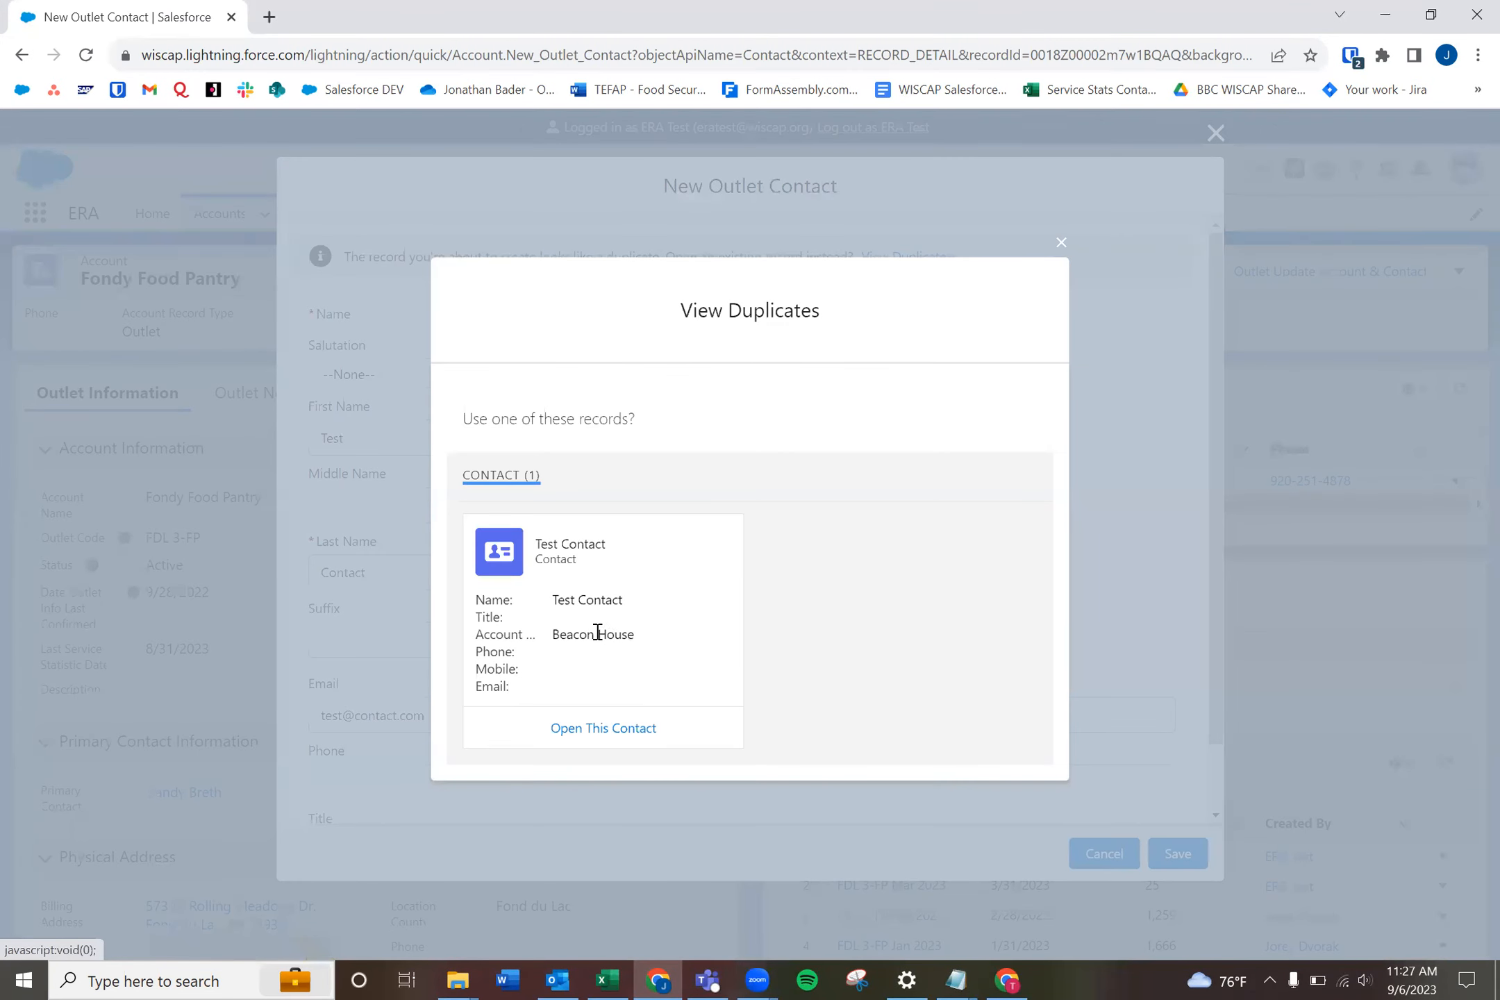
click(1064, 244)
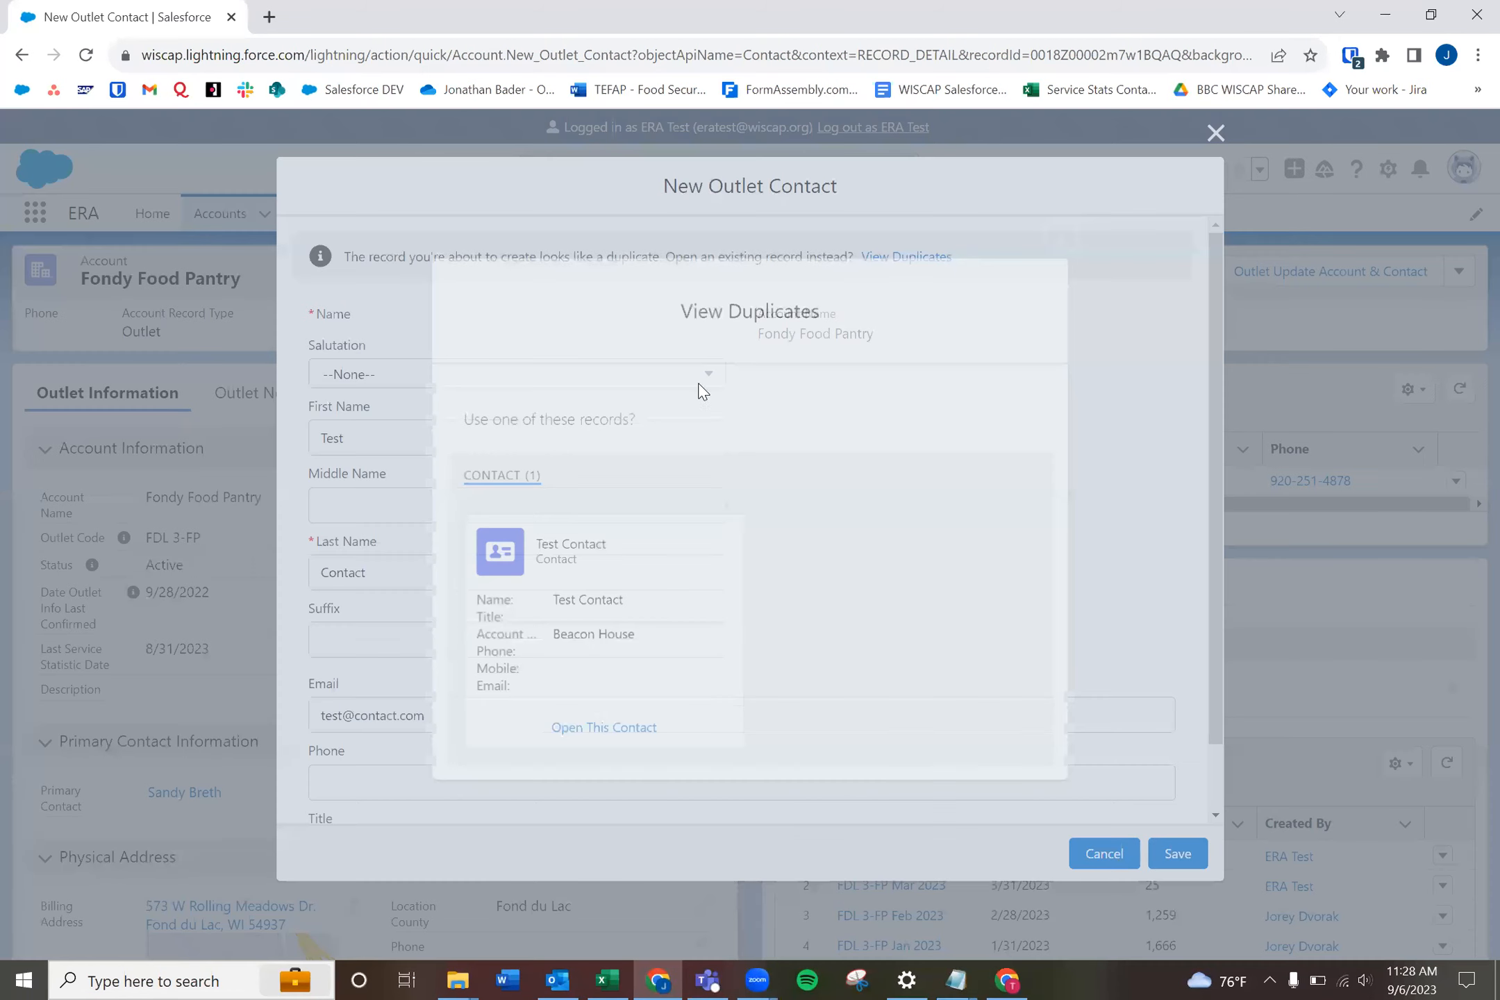
- Save the new outlet contact, and view its record before returning to the Fondy Food Pantry account
scroll(873, 432, down, 1)
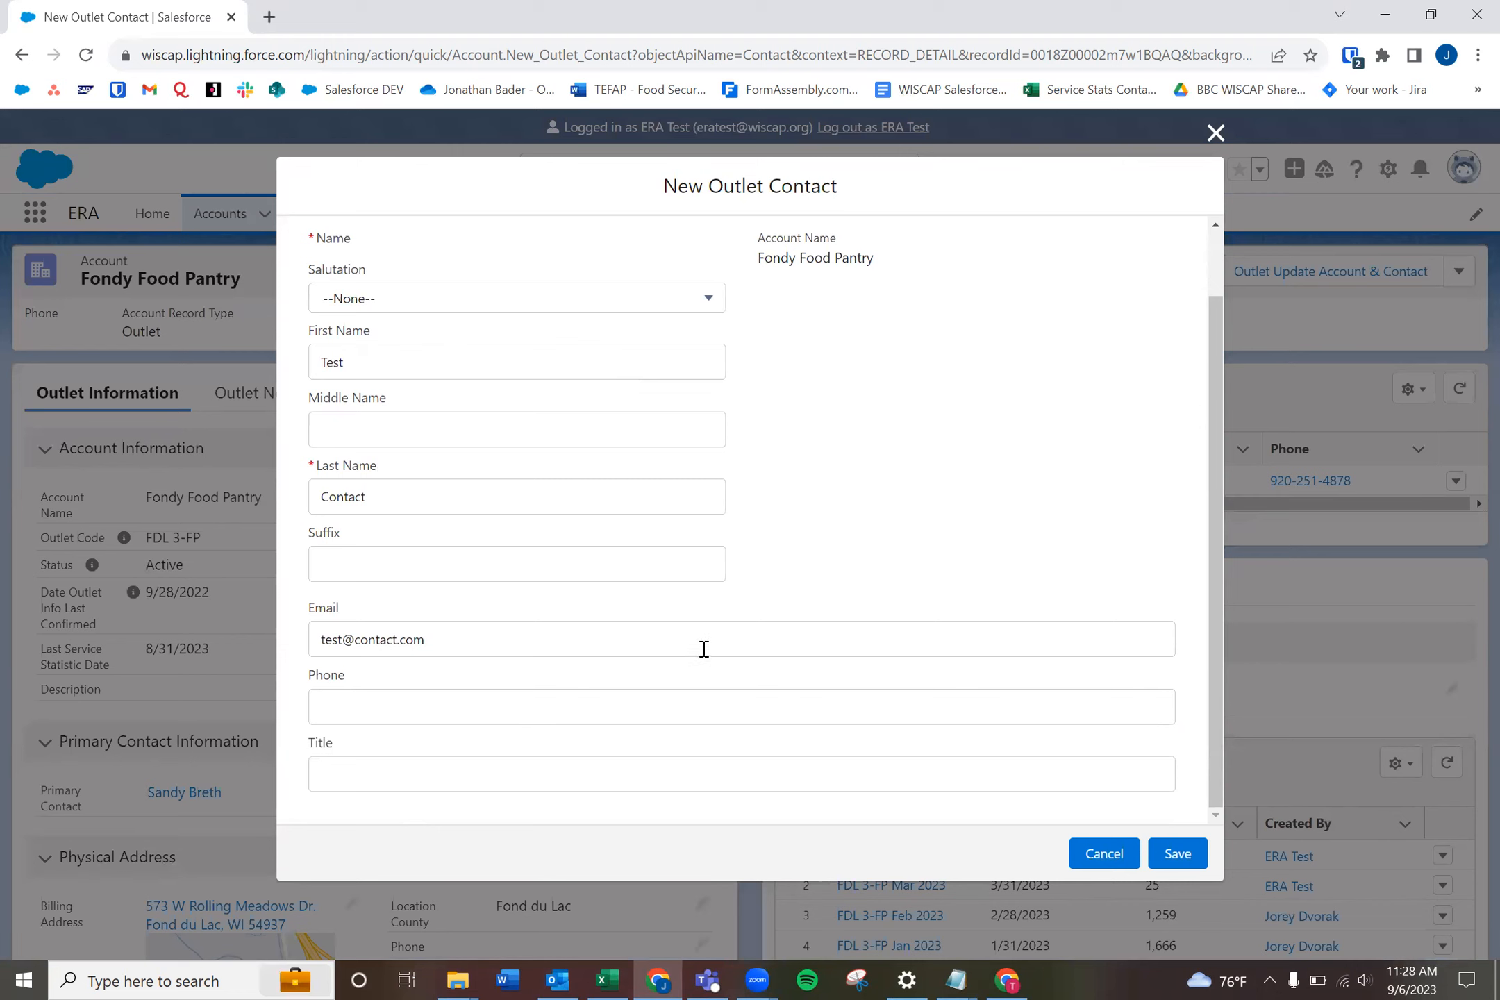
scroll(626, 378, up, 1)
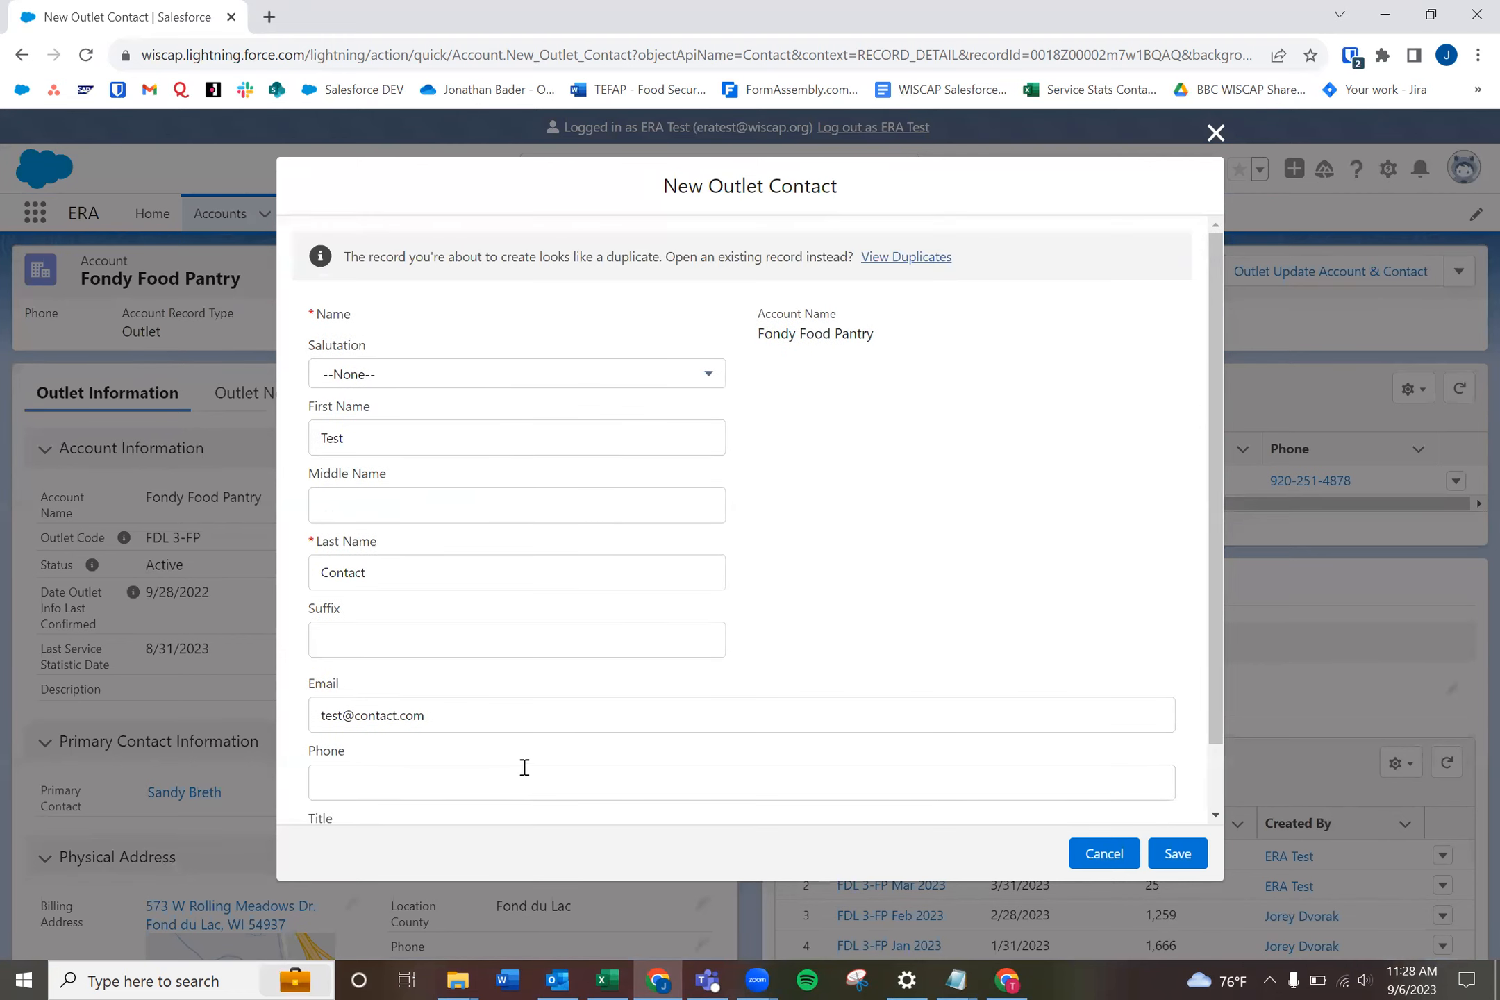
scroll(570, 580, down, 1)
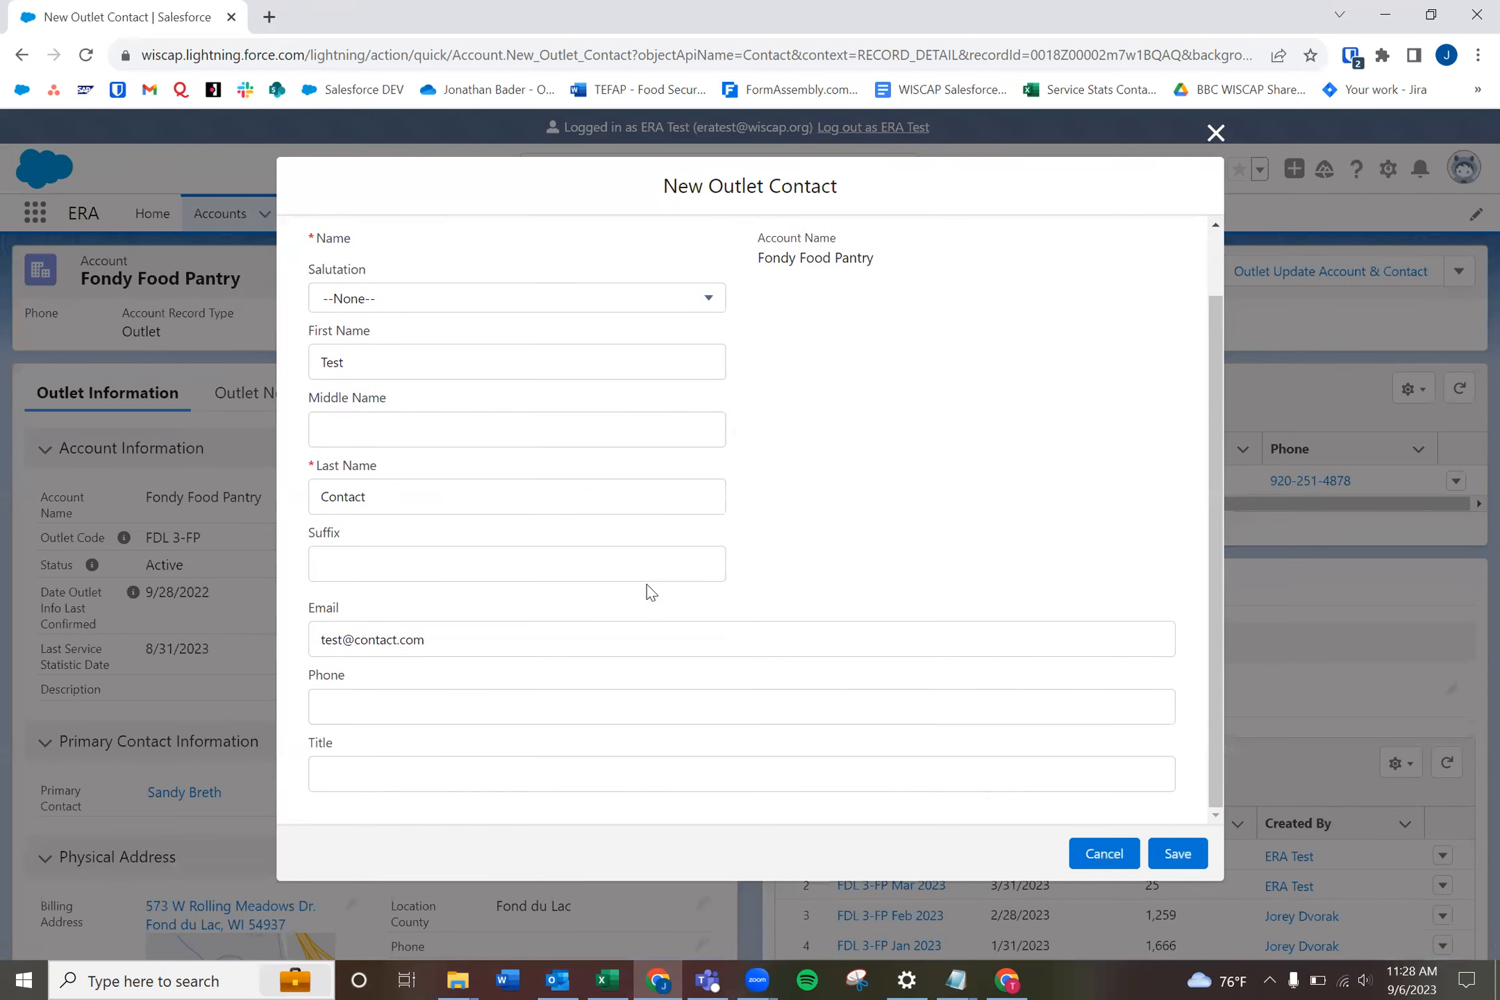
scroll(646, 593, up, 1)
click(1195, 861)
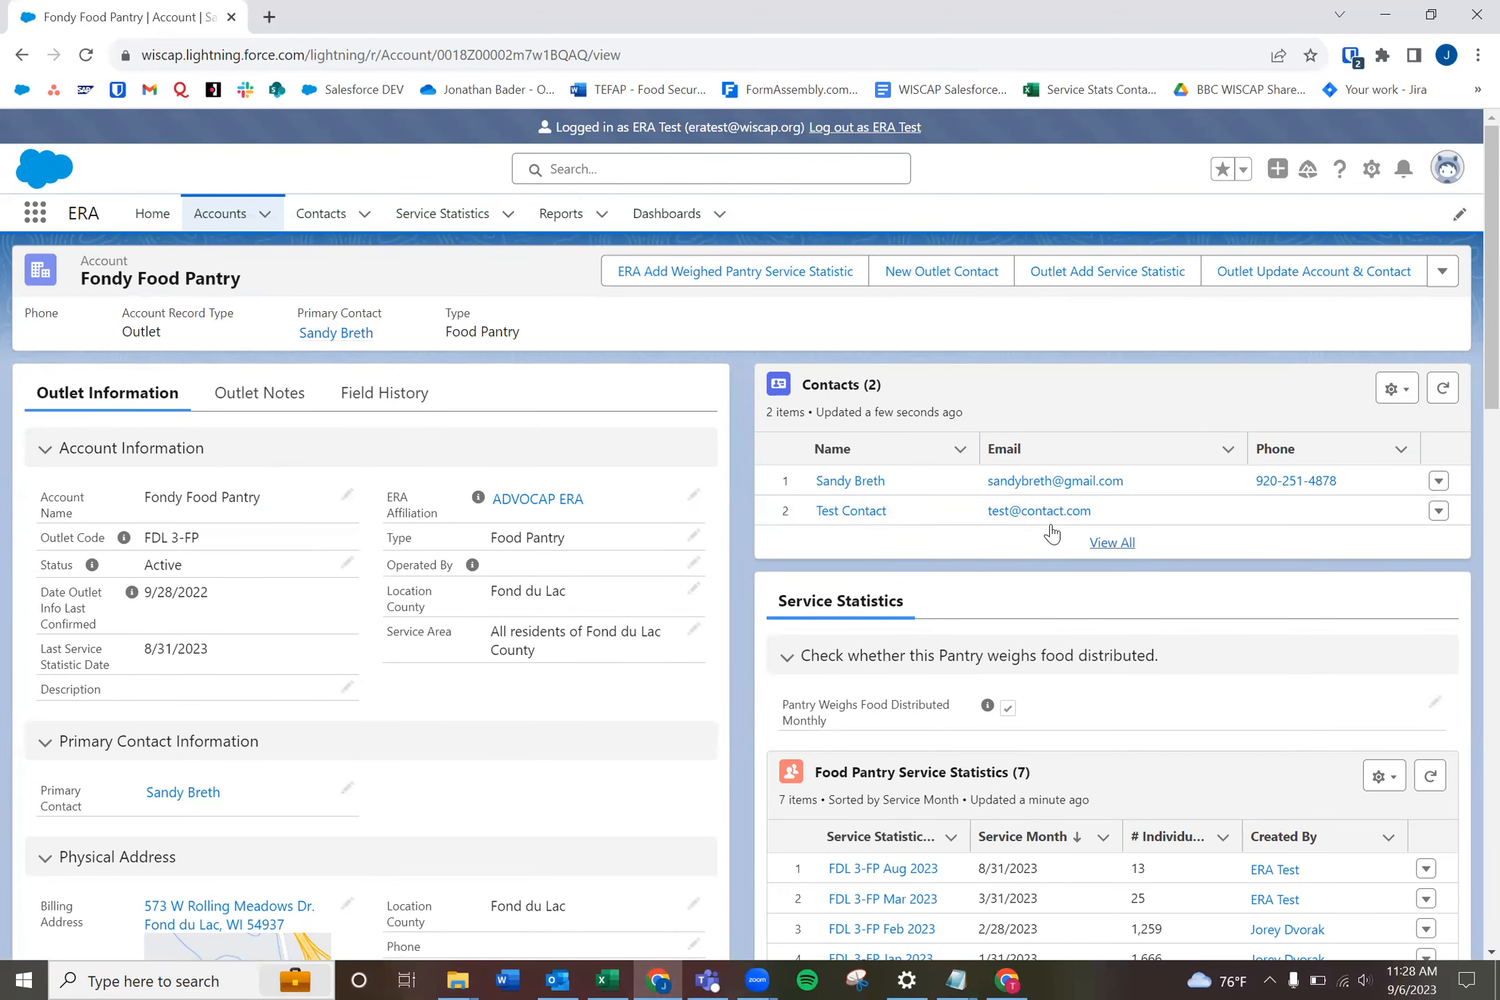
click(851, 520)
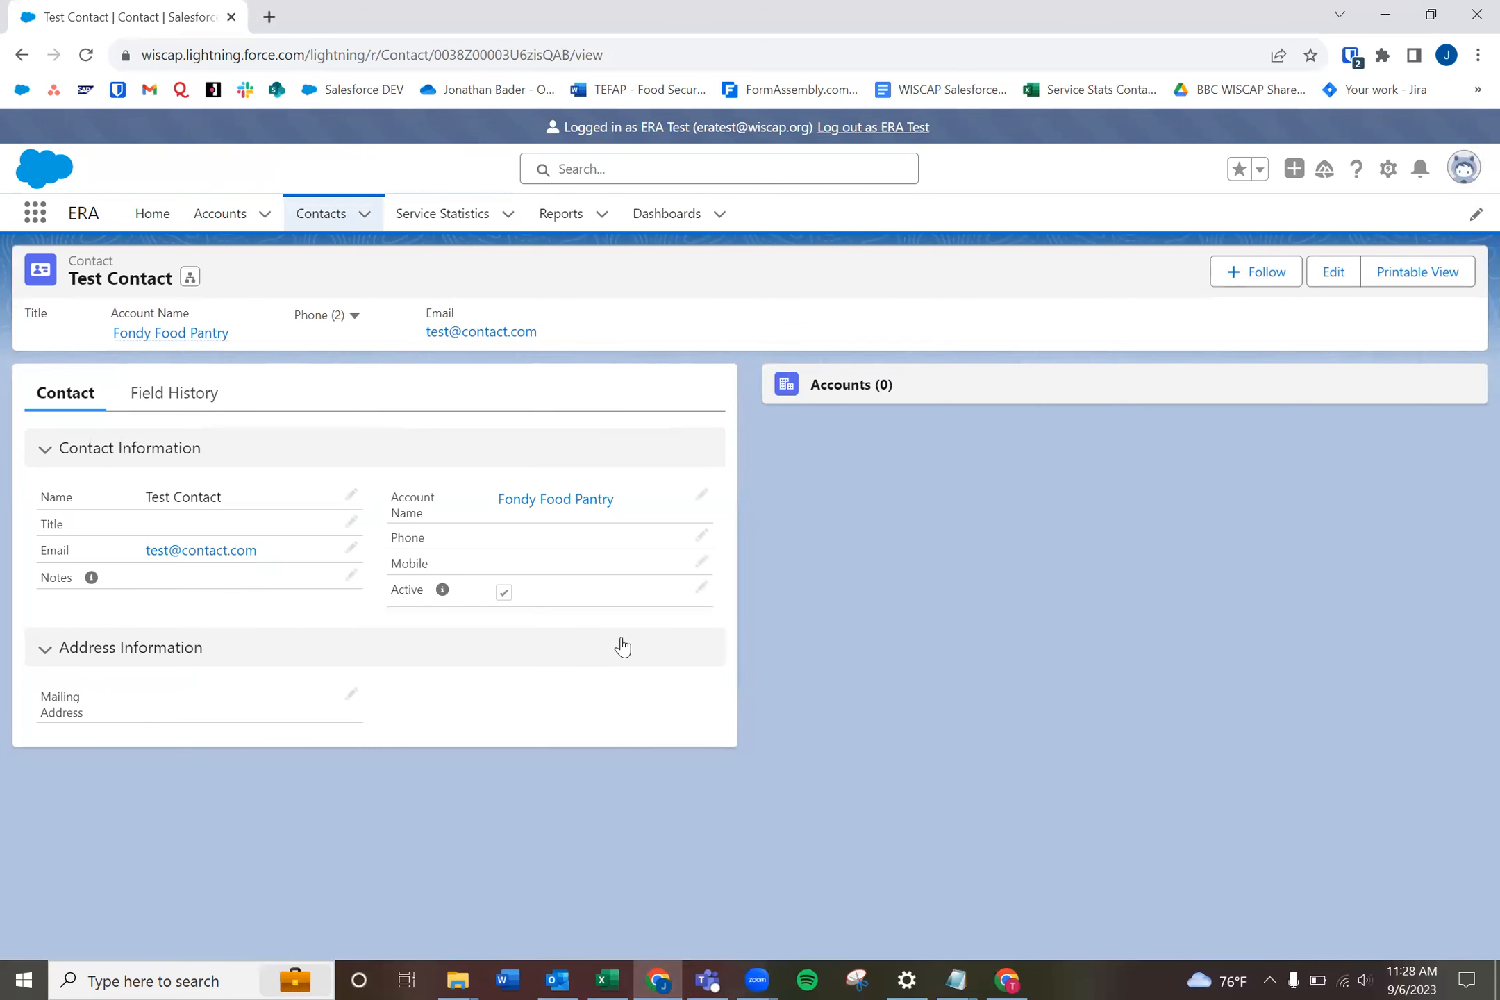
click(22, 57)
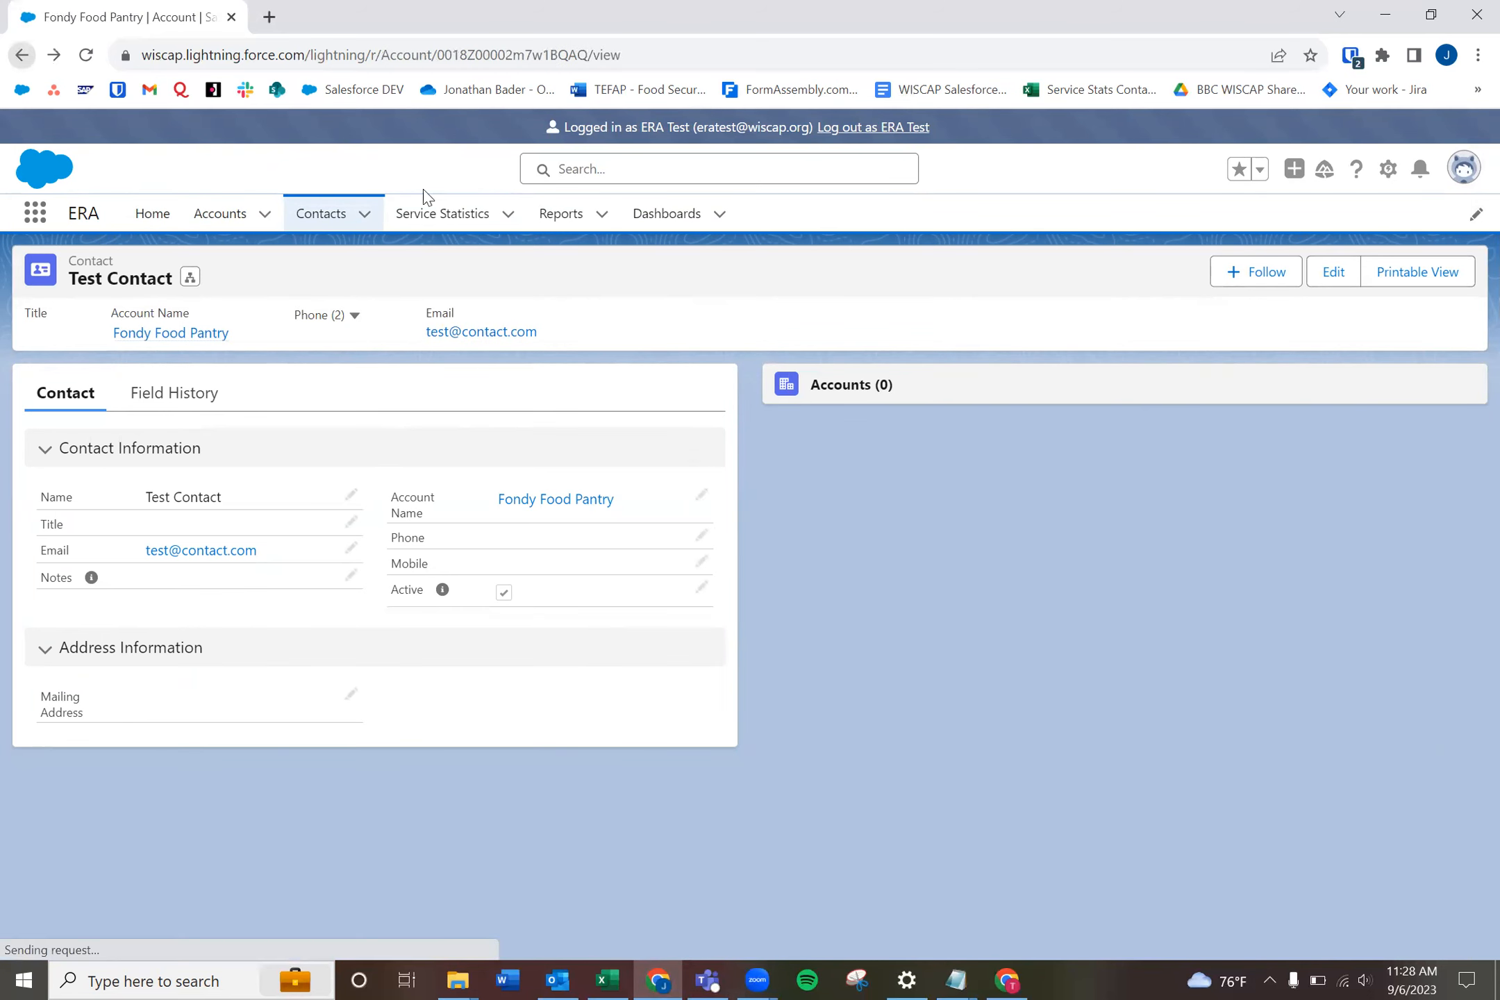
- Clear the Primary Contact on the Fondy Food Pantry account and start creating a new contact from that field
scroll(517, 759, down, 1)
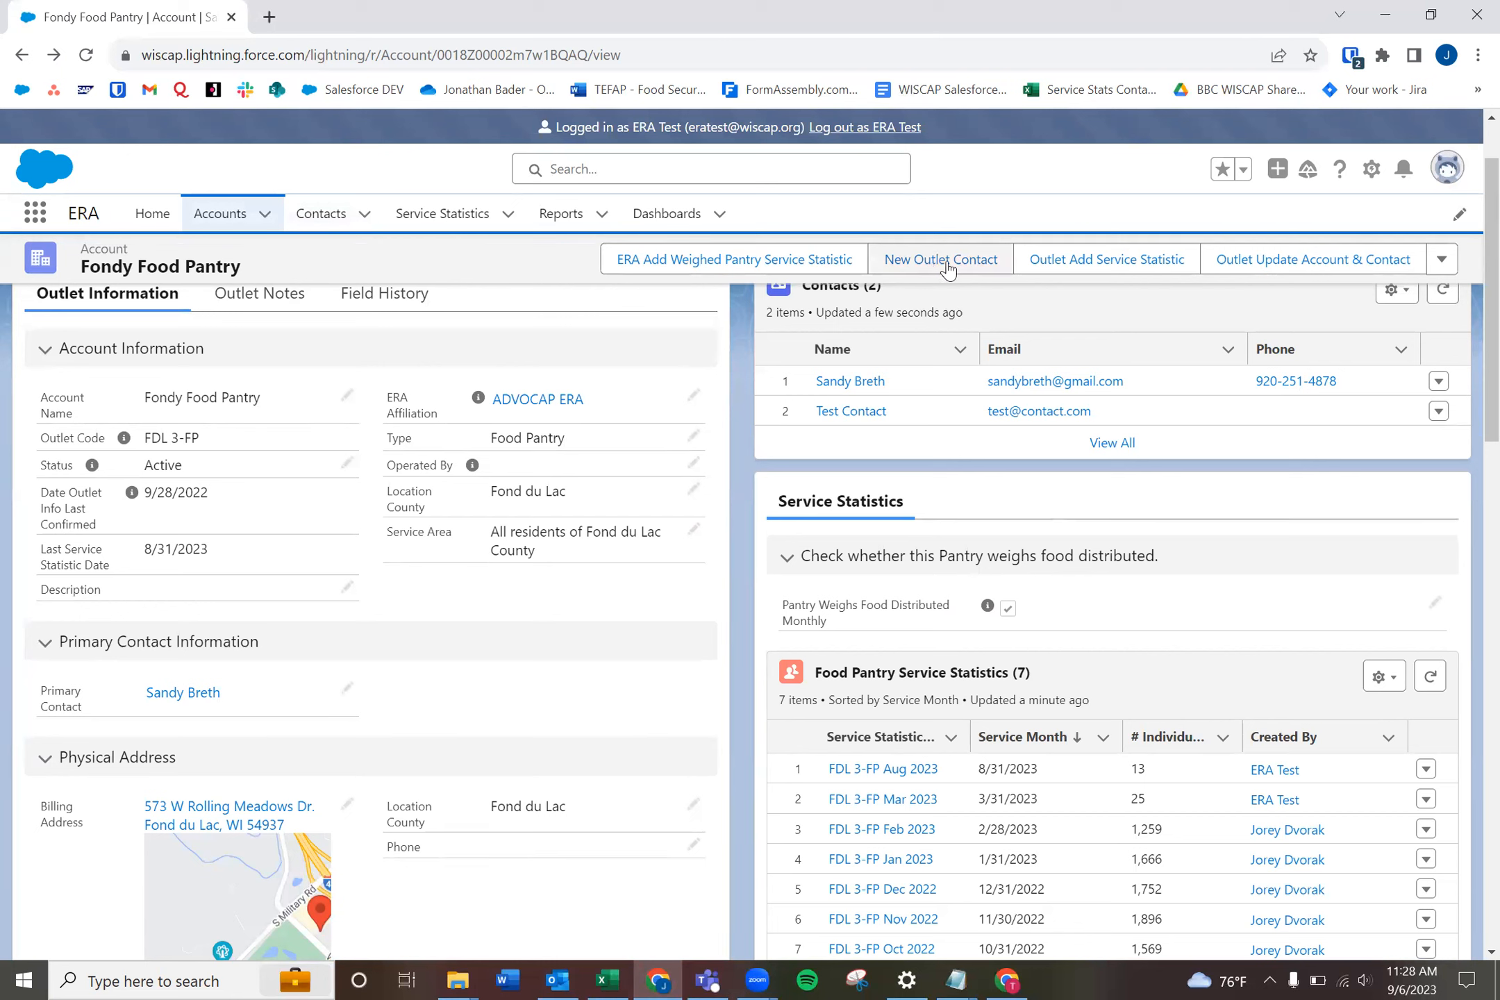
click(347, 692)
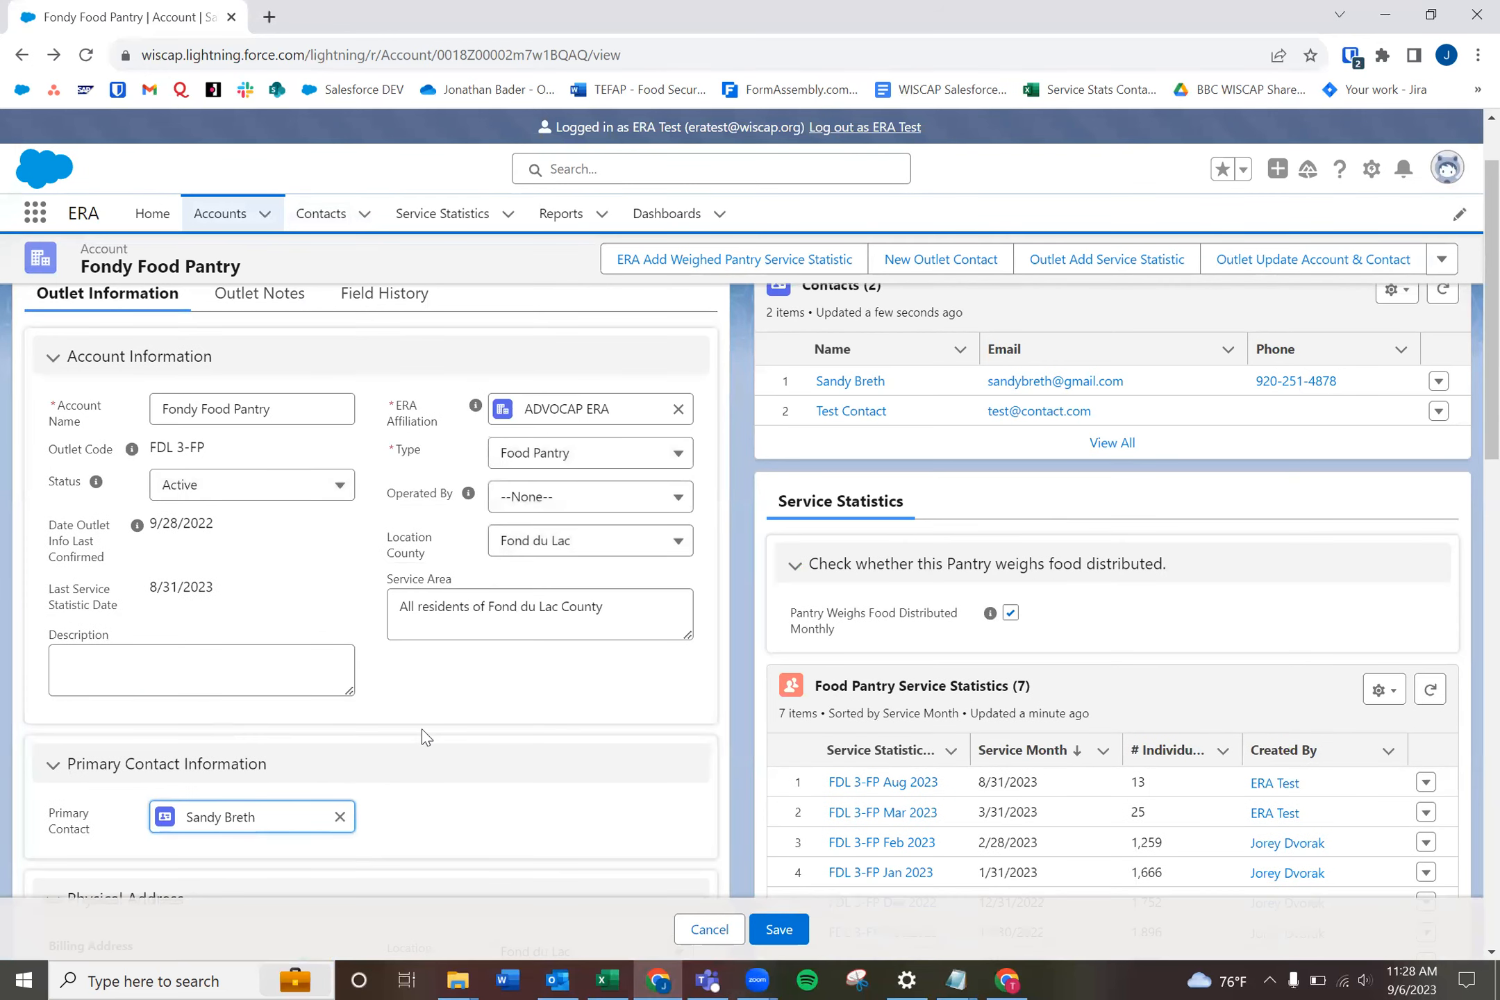
scroll(427, 736, down, 3)
click(342, 625)
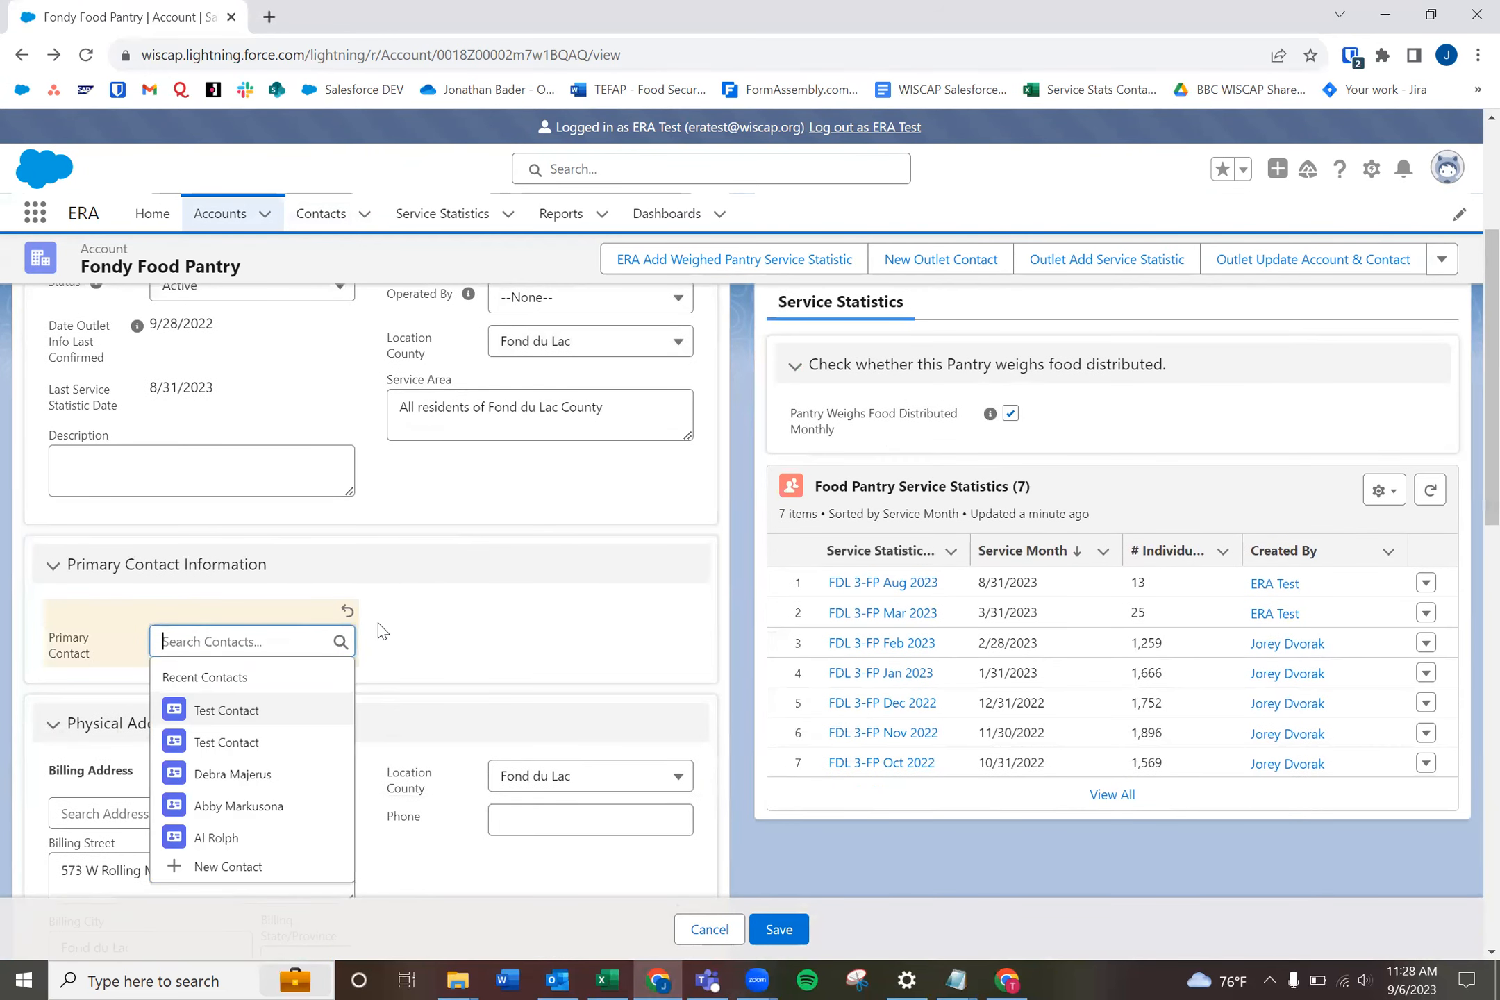
scroll(436, 620, down, 2)
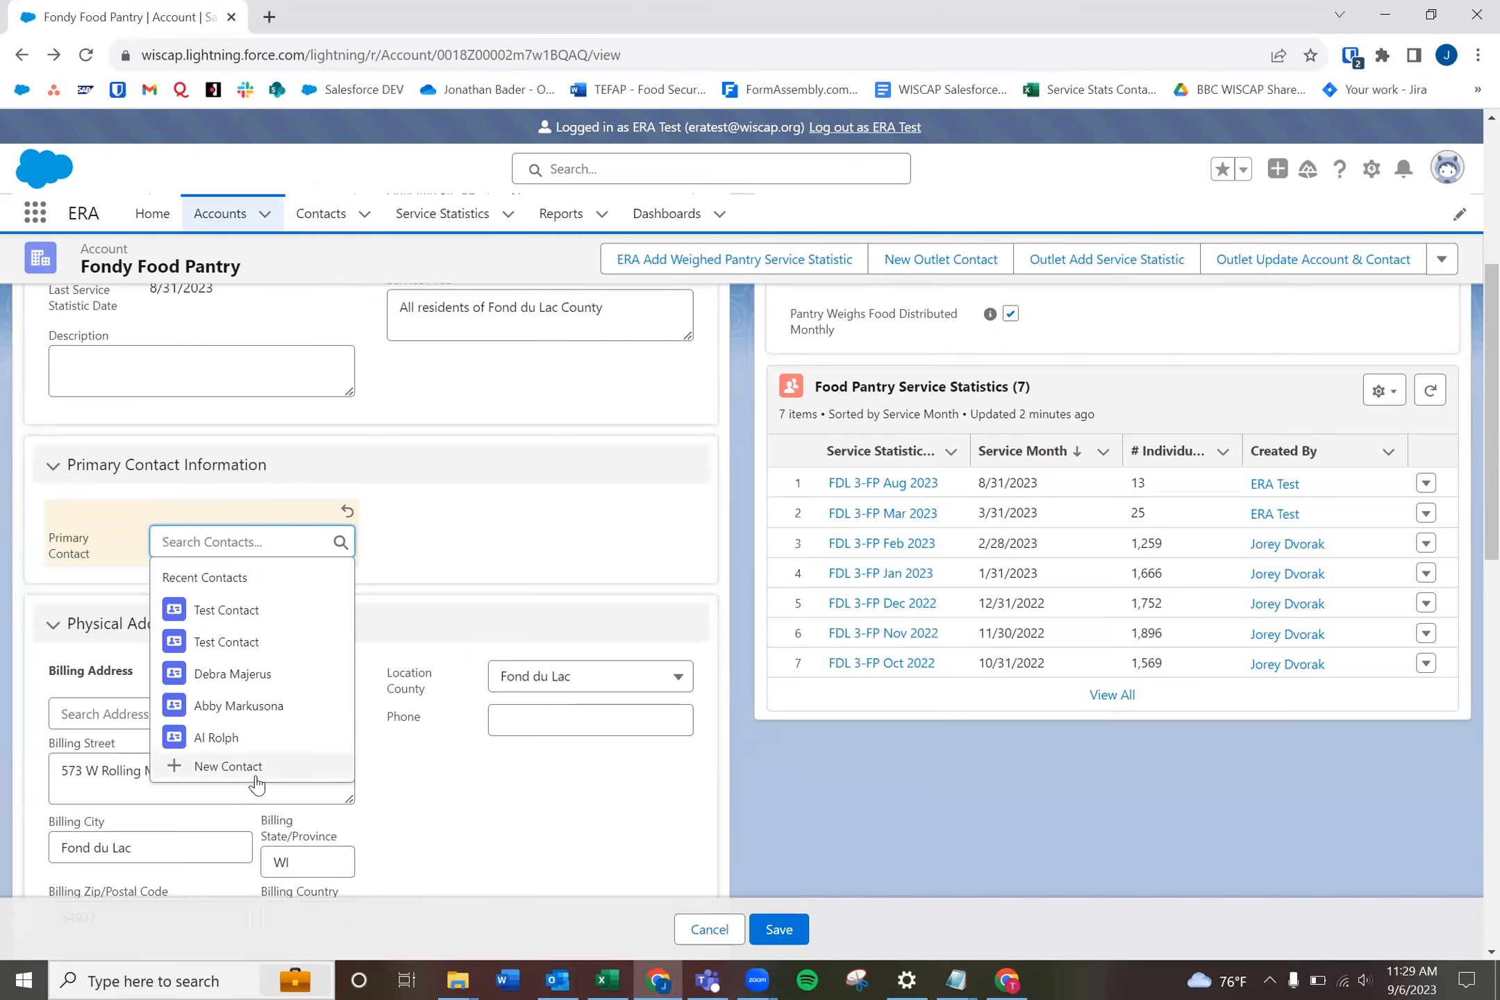
click(229, 767)
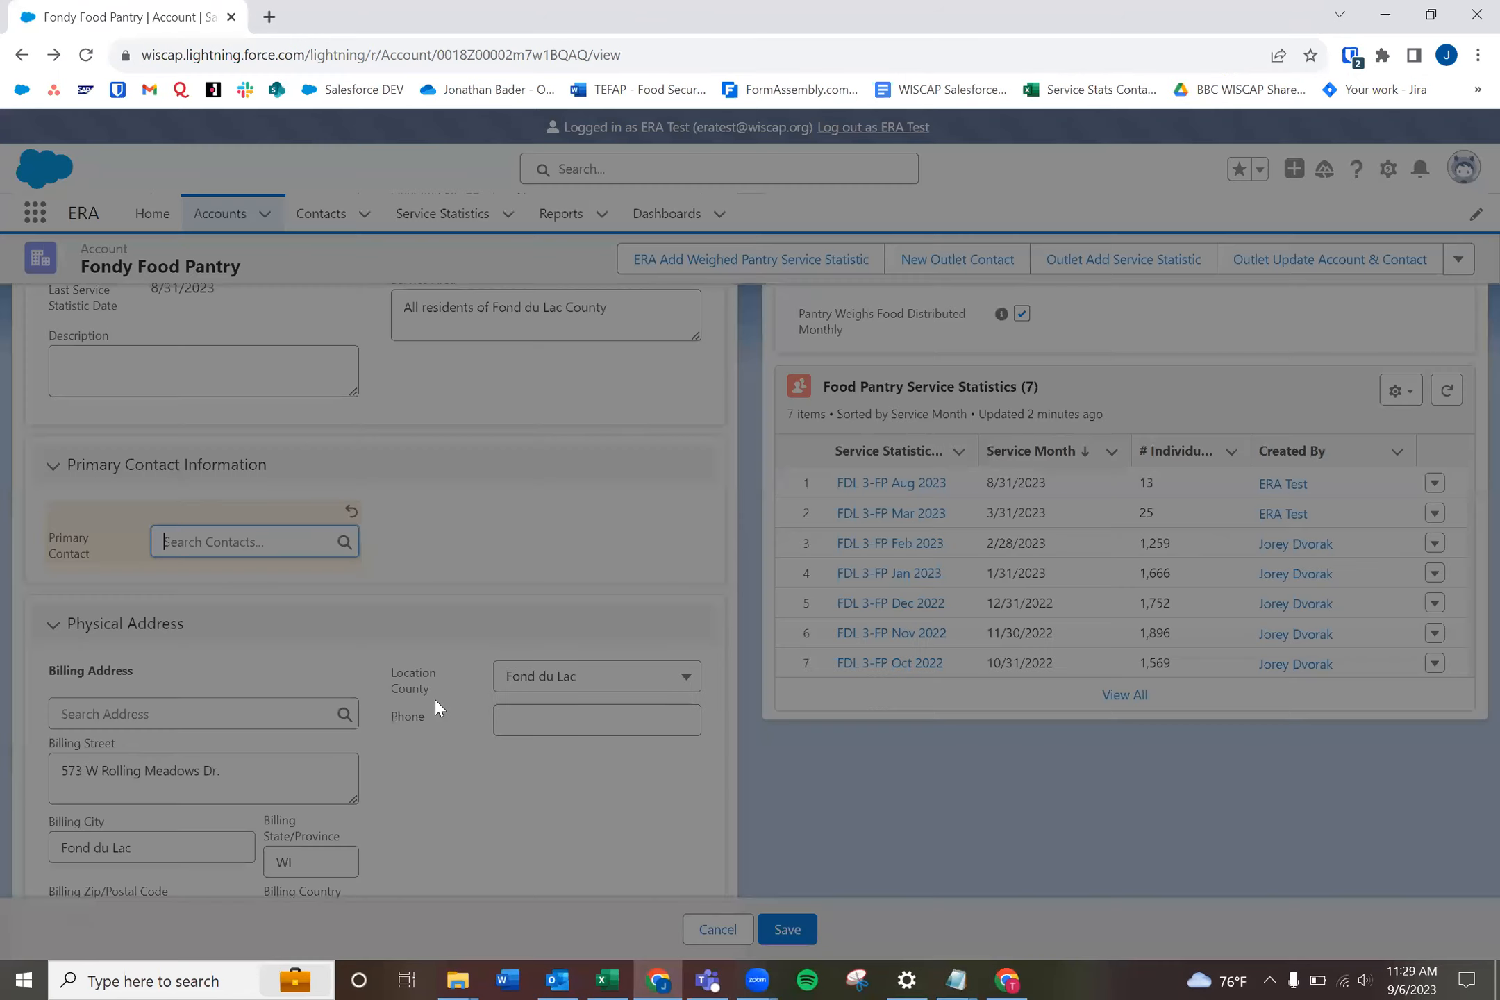
scroll(612, 445, down, 8)
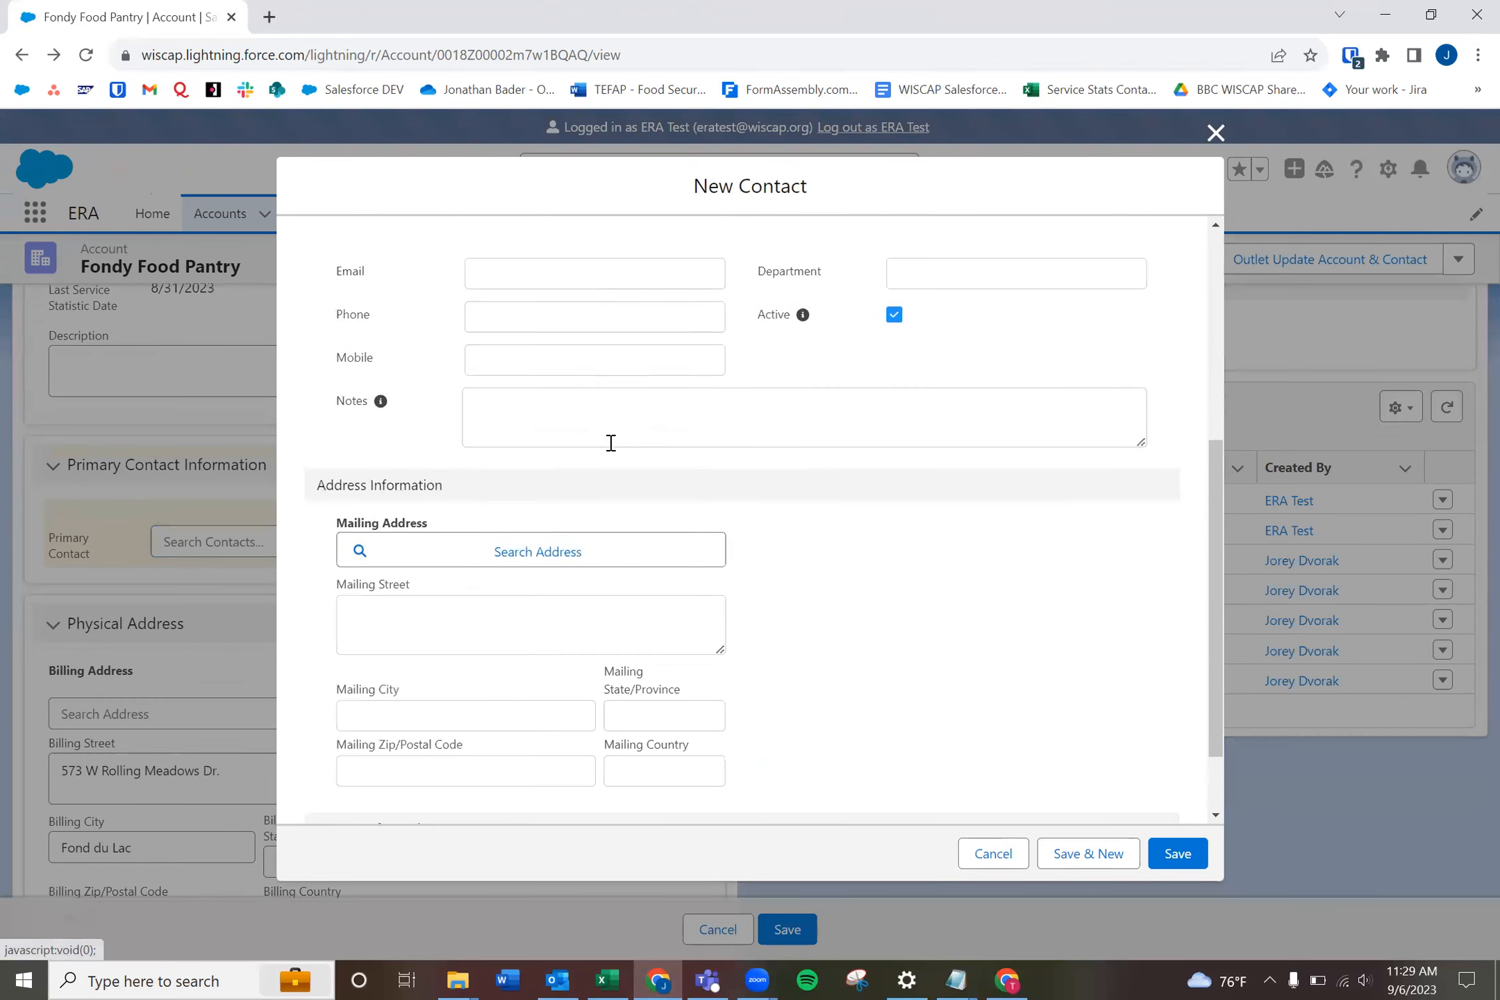
scroll(665, 547, up, 5)
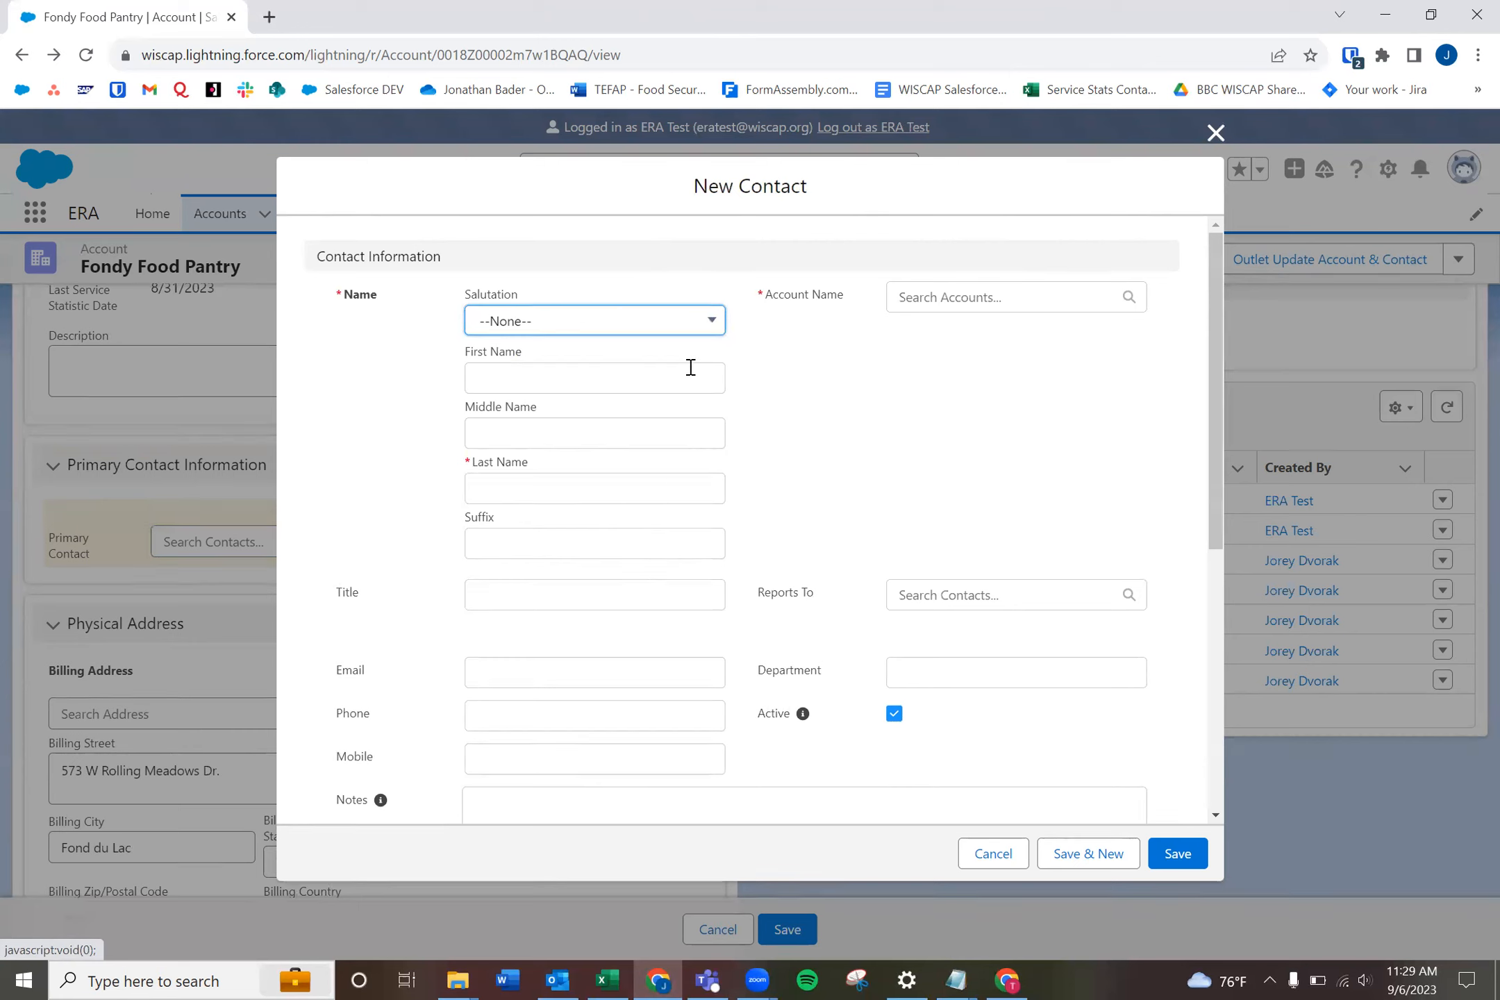
- Enter the new contact's first name and last name
click(641, 375)
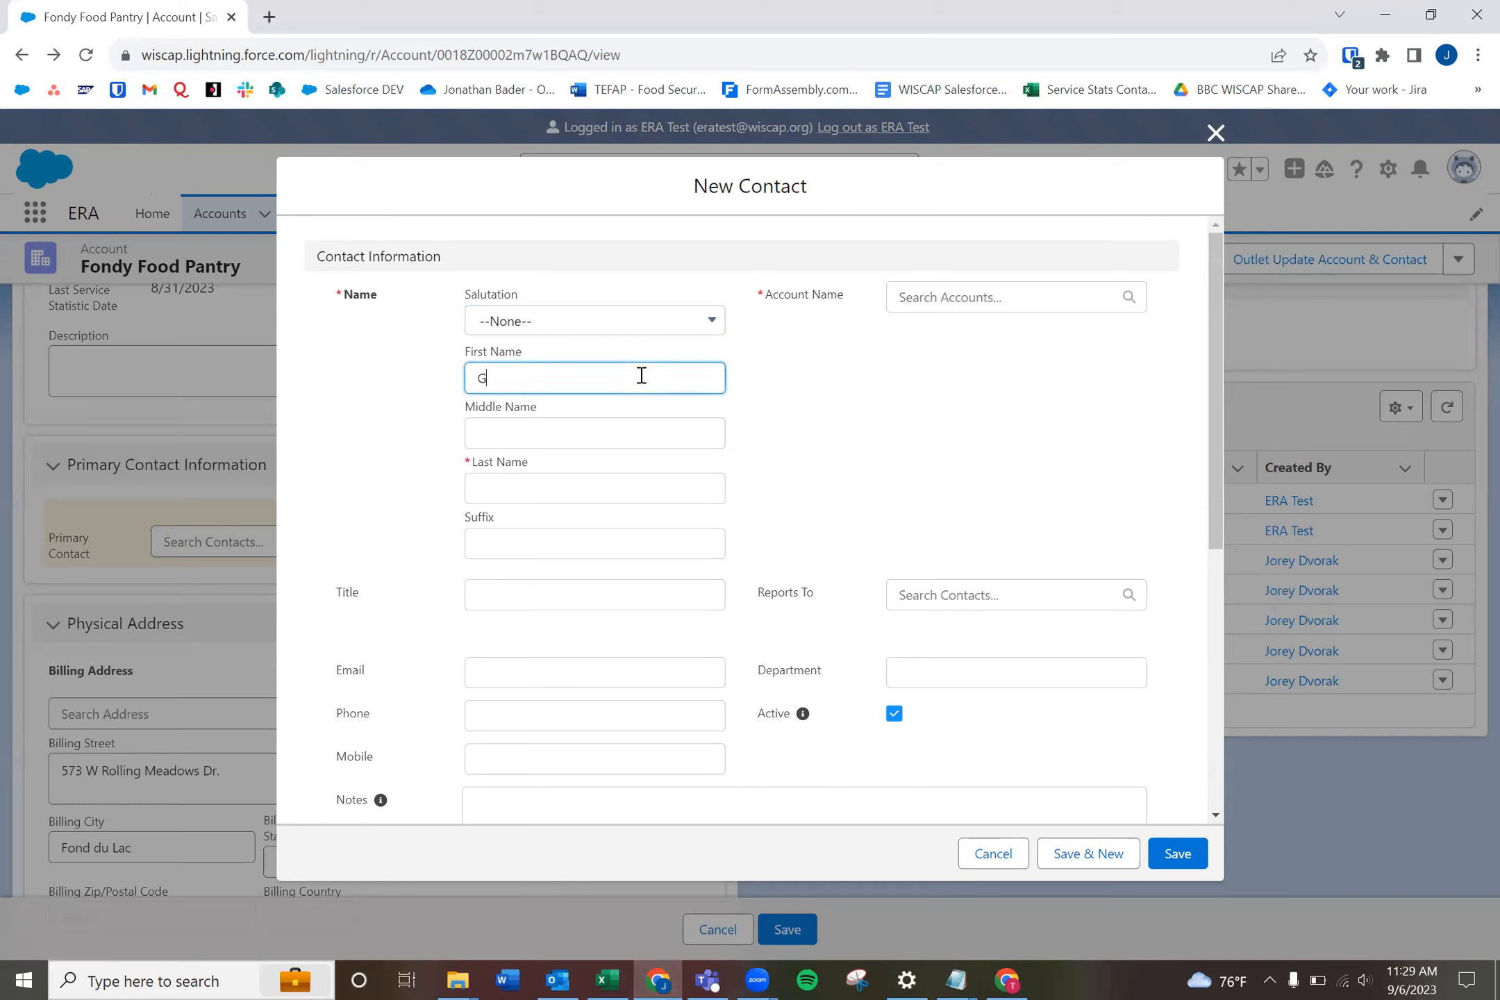
click(592, 484)
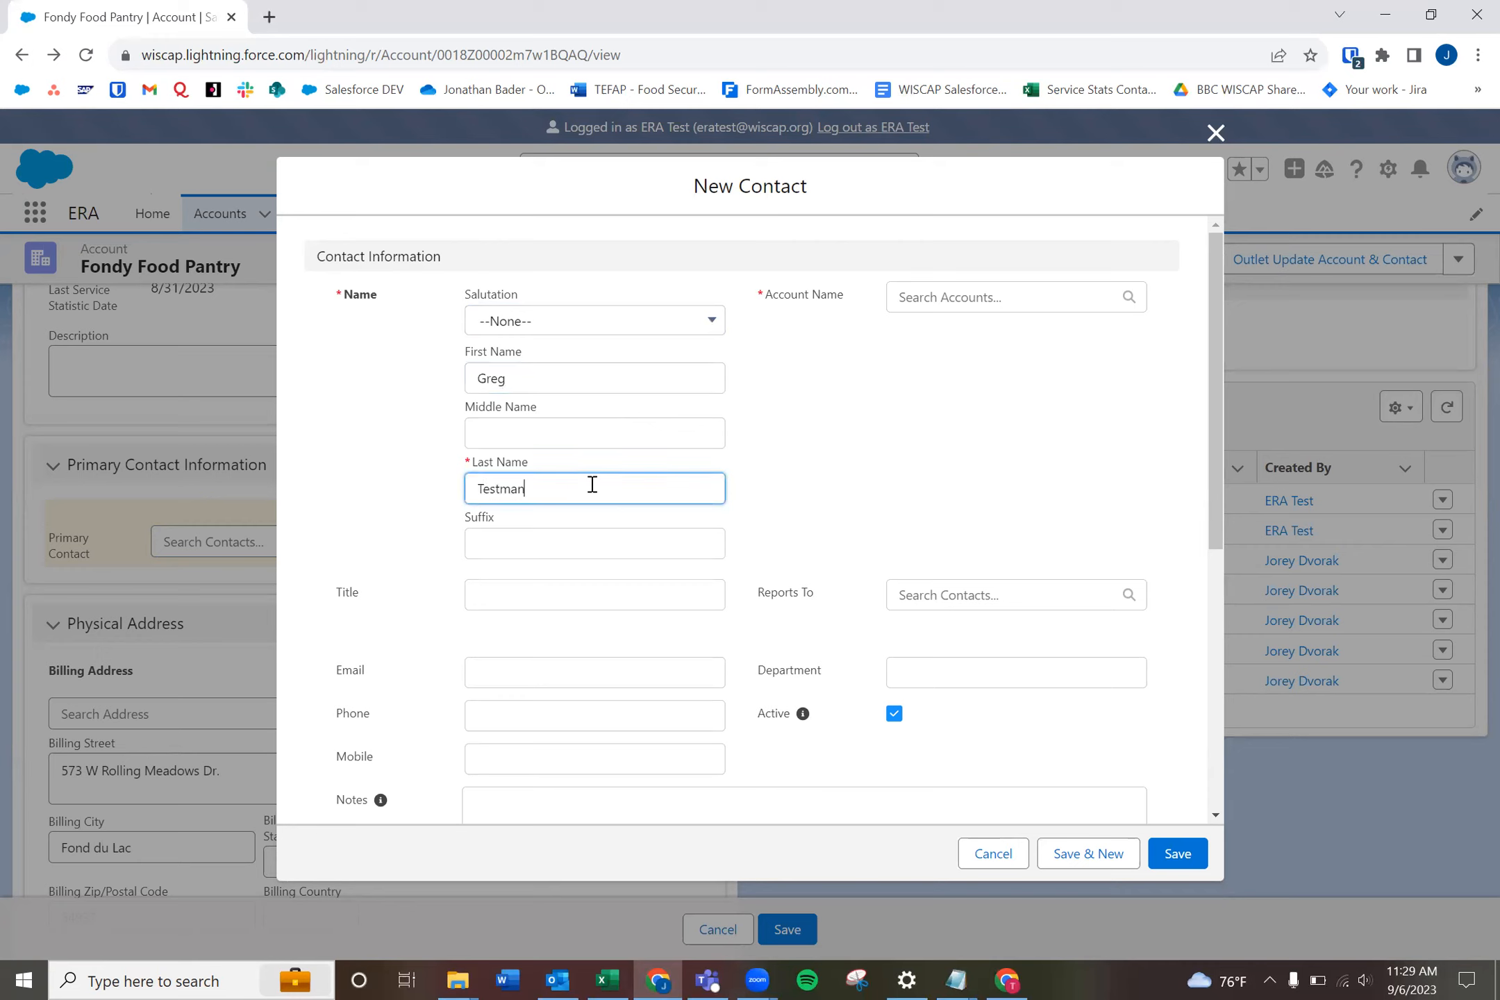
scroll(702, 569, down, 1)
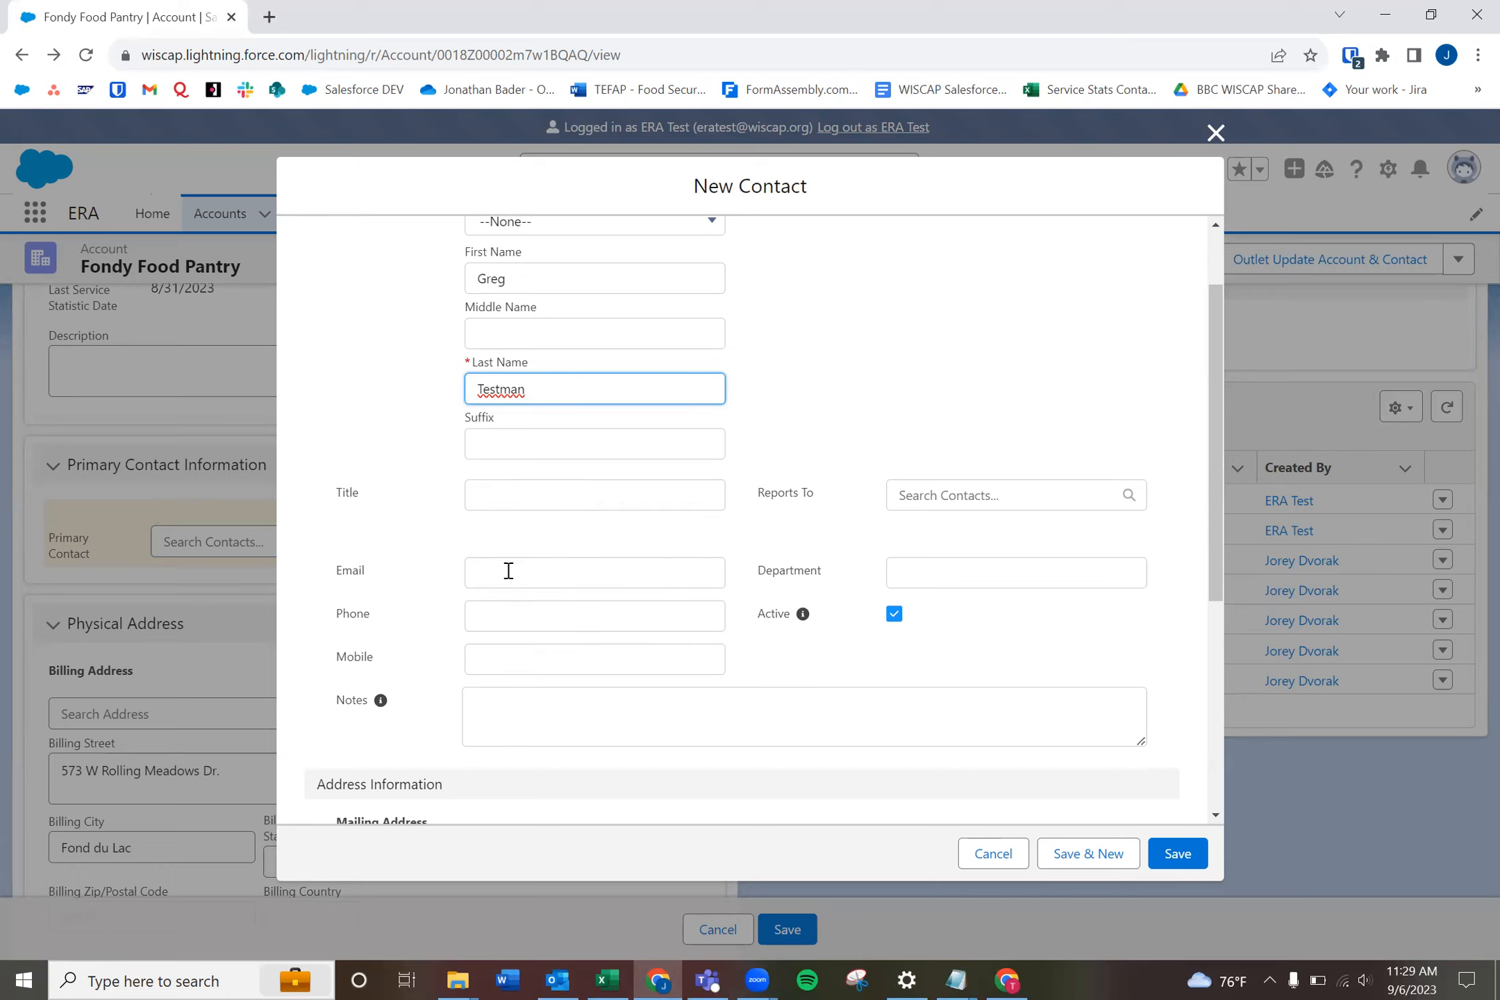
scroll(539, 601, down, 1)
scroll(543, 602, down, 3)
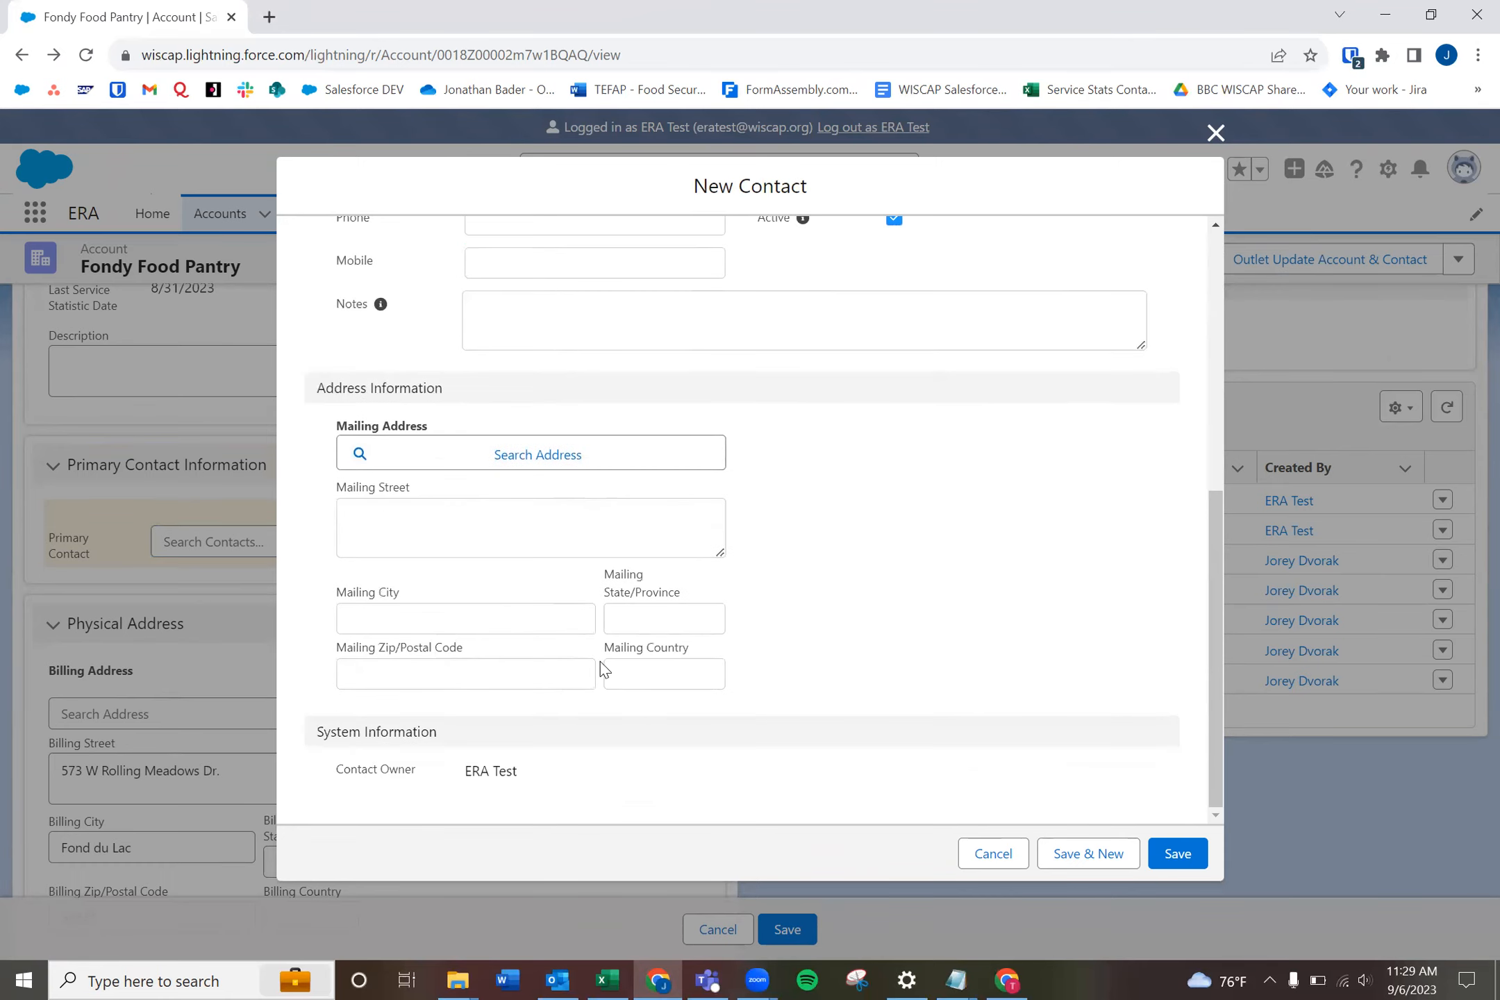
scroll(625, 660, up, 5)
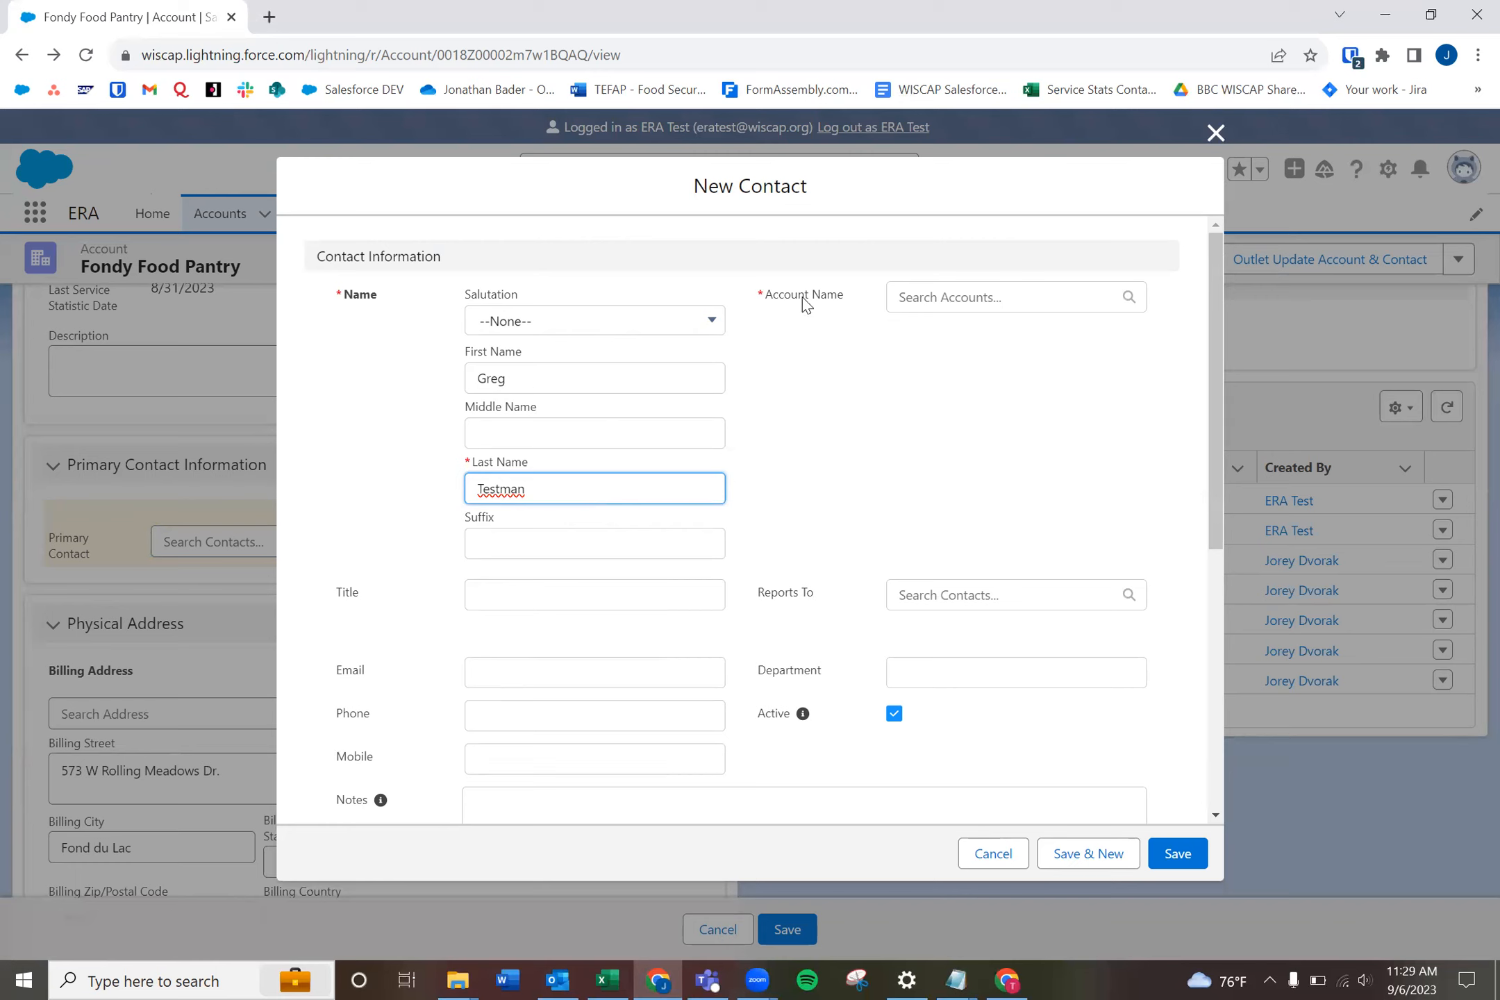
- Set the new contact's Account Name to Fondy Food Pantry and save the contact
click(956, 310)
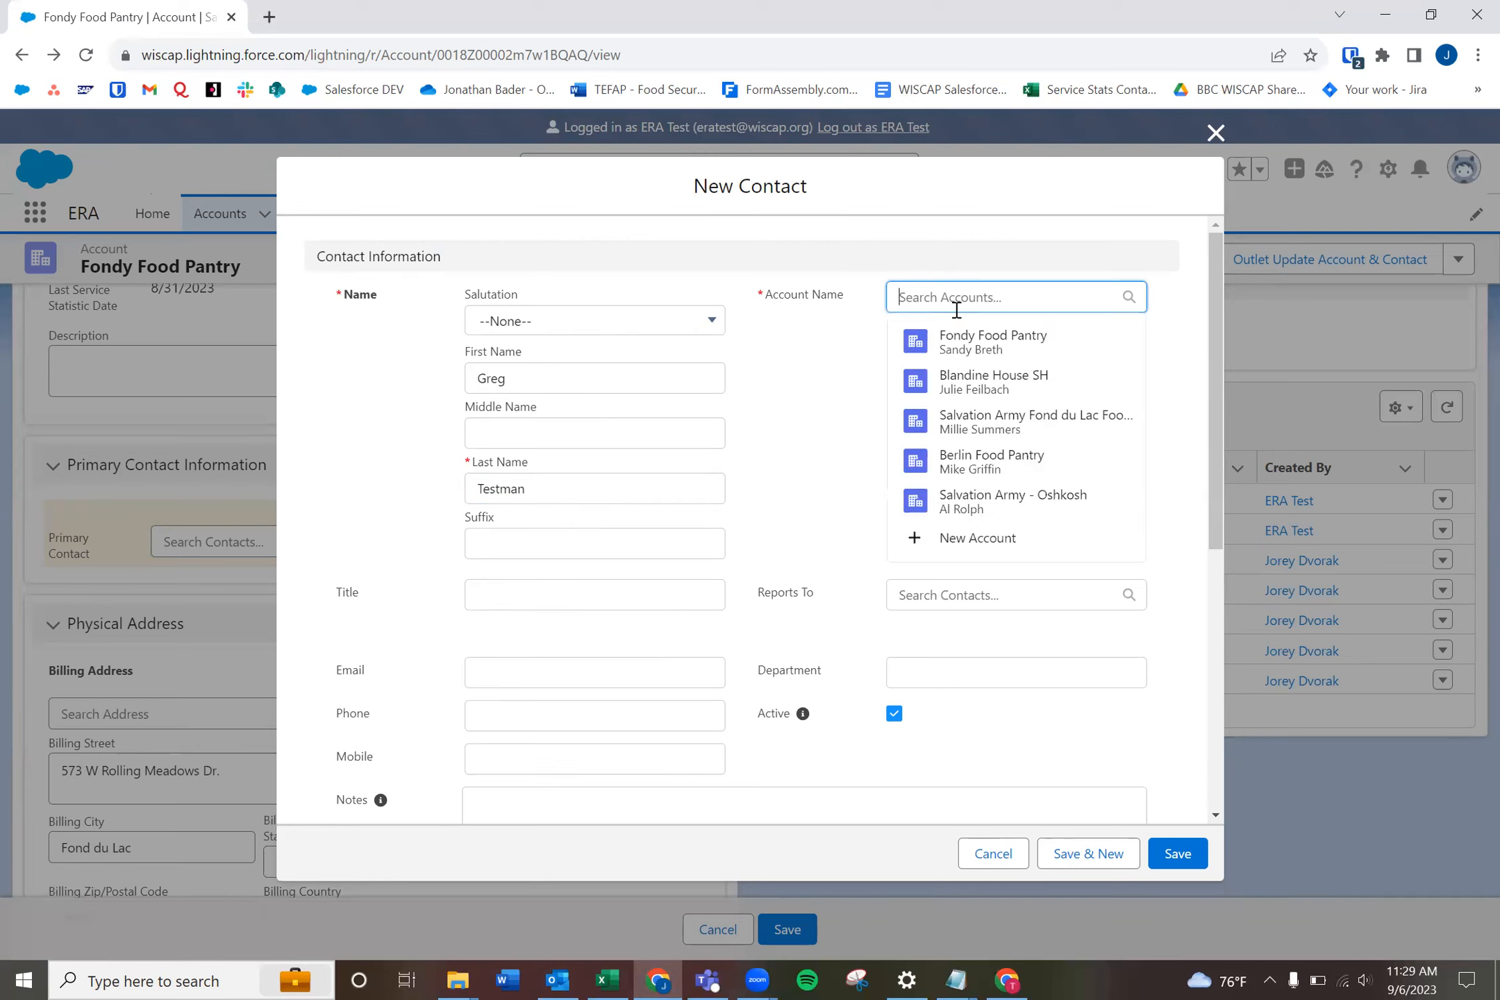
text(Fon)
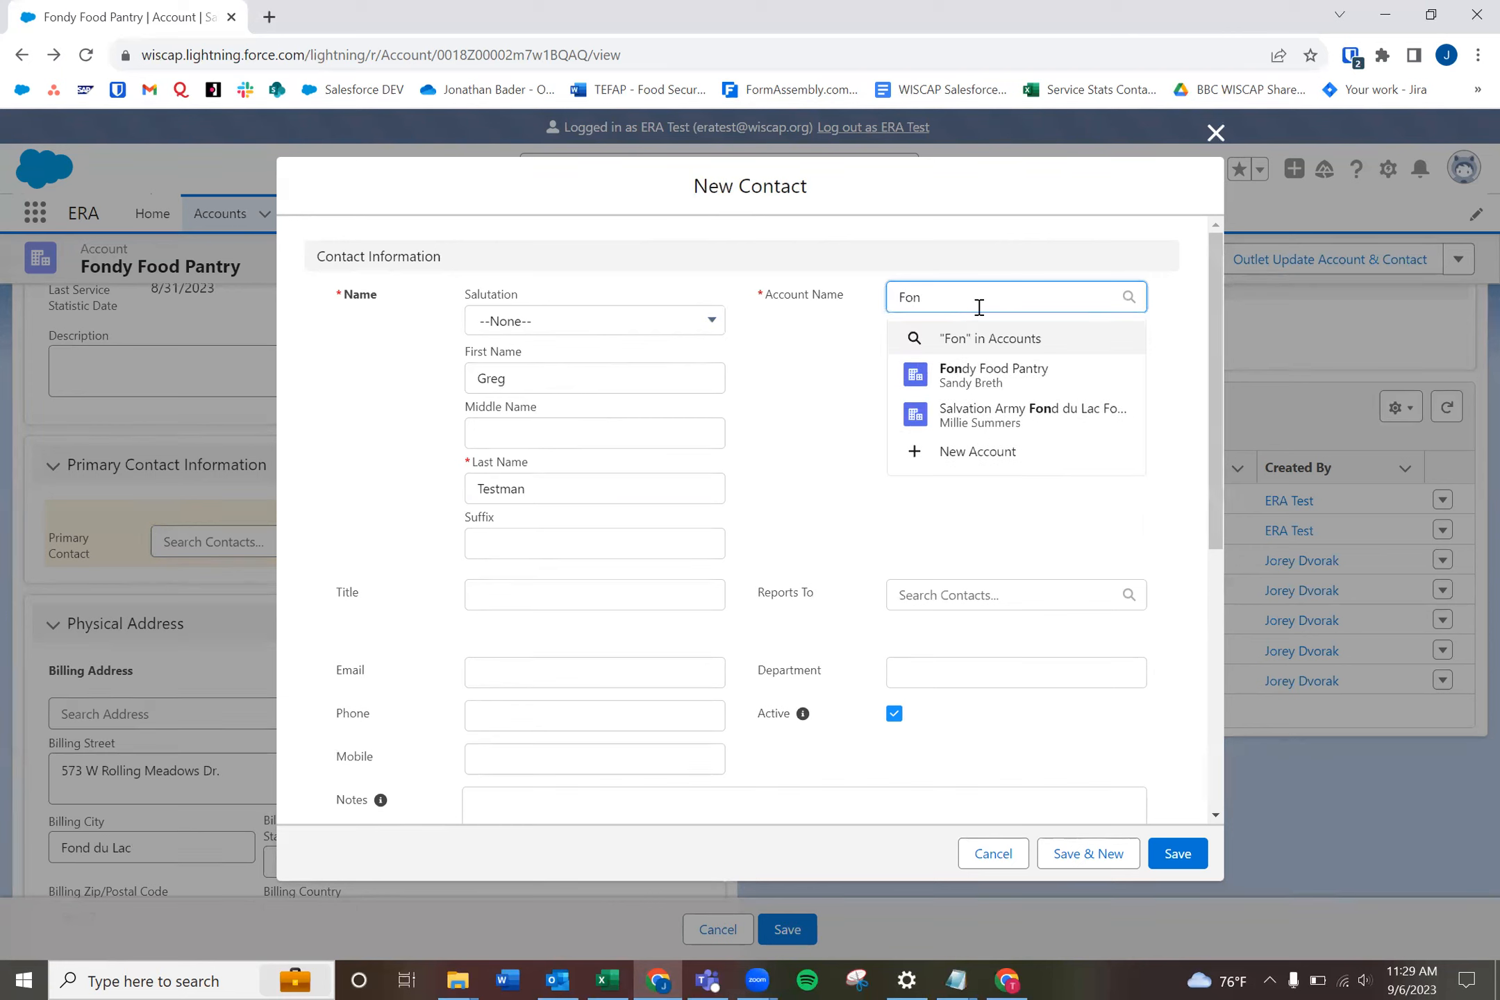
click(1007, 372)
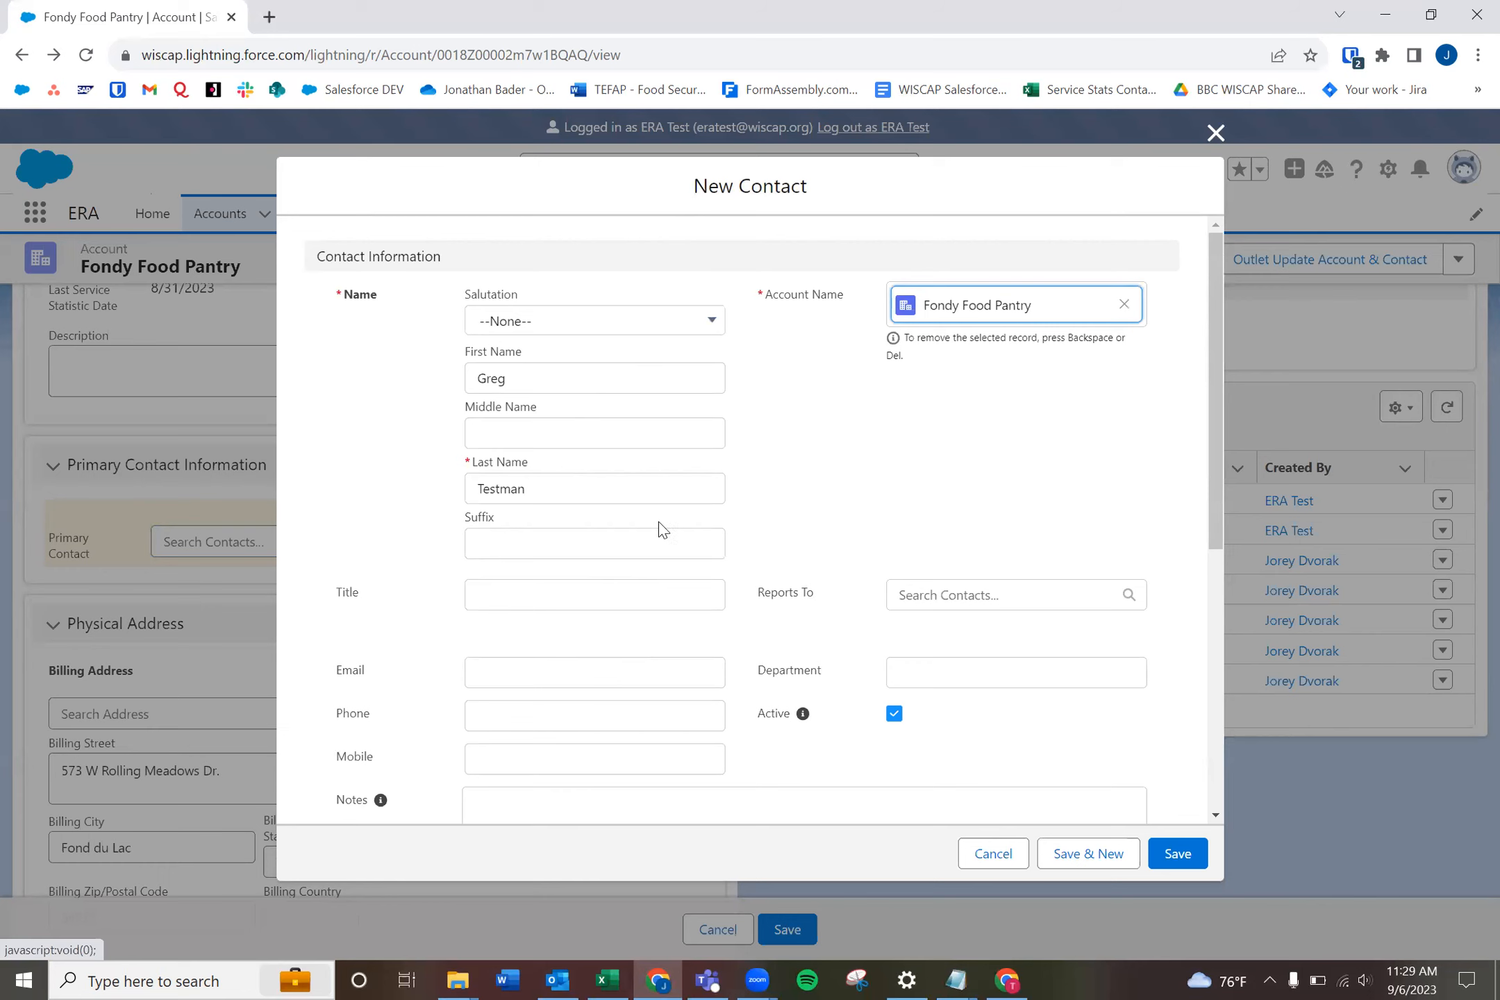
click(1180, 849)
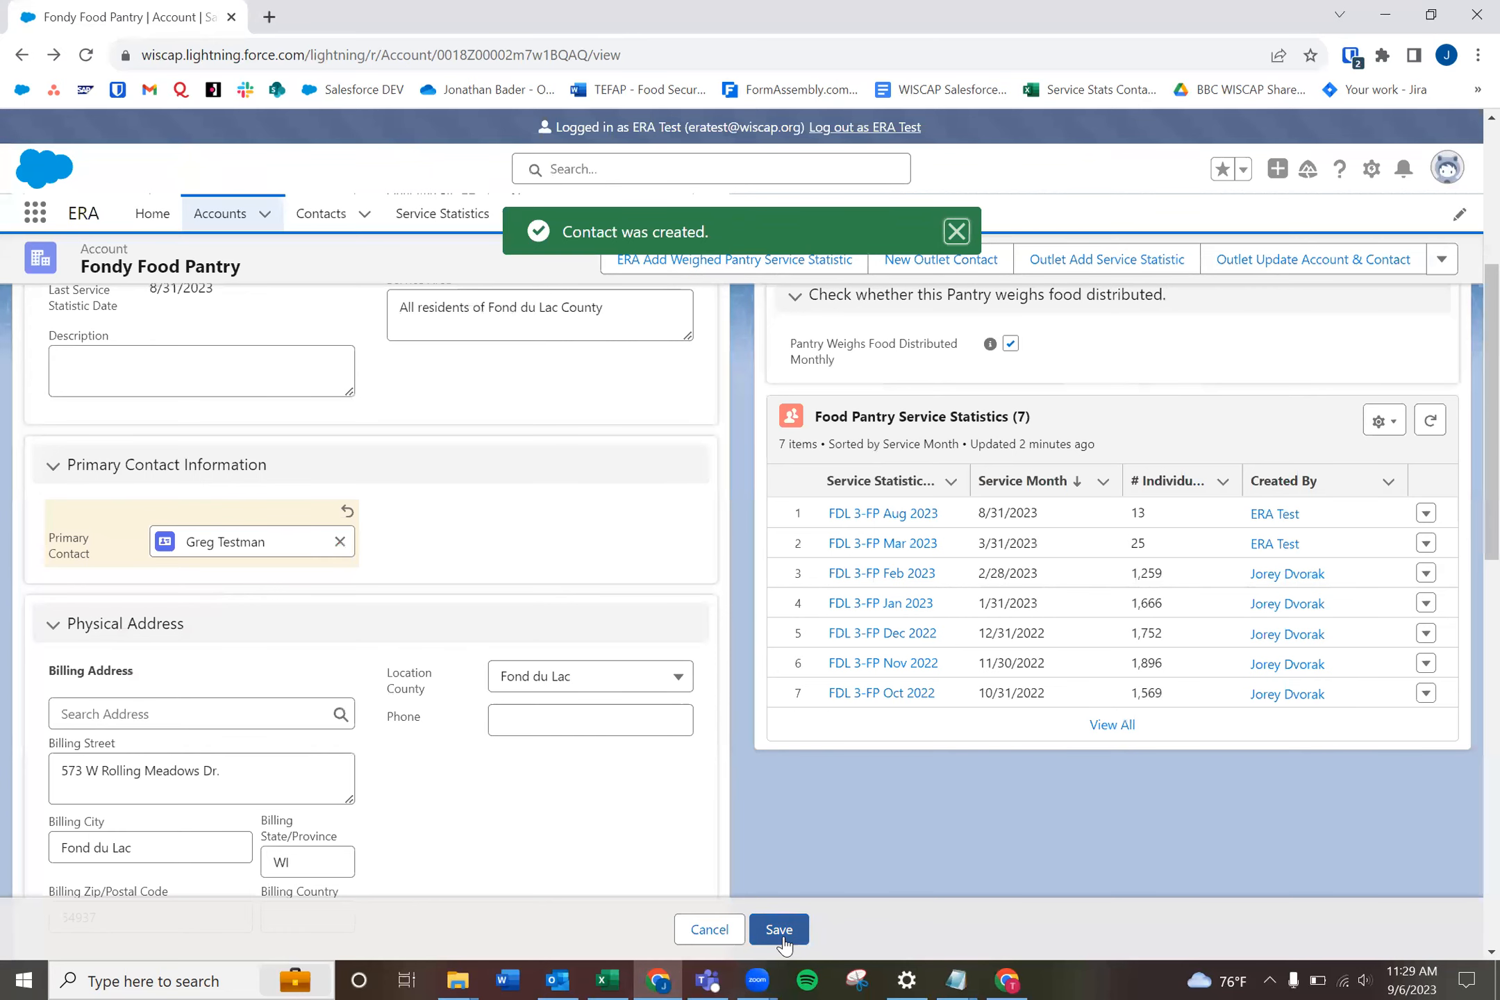
- Save the Fondy Food Pantry account with the new contact as its Primary Contact
click(782, 939)
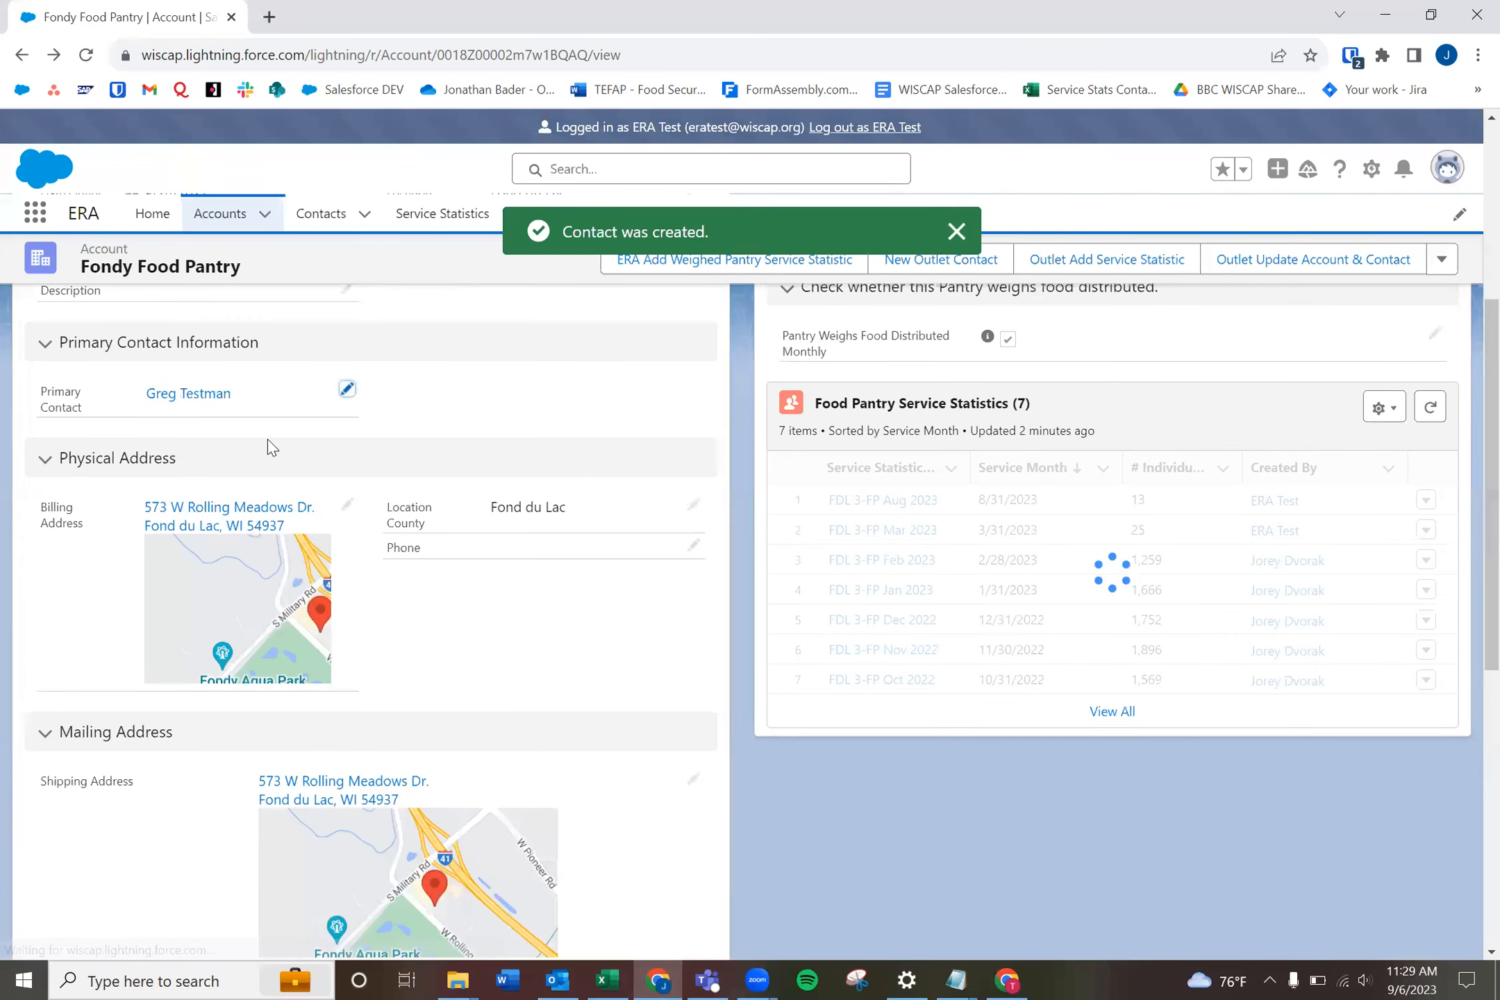
scroll(334, 602, up, 5)
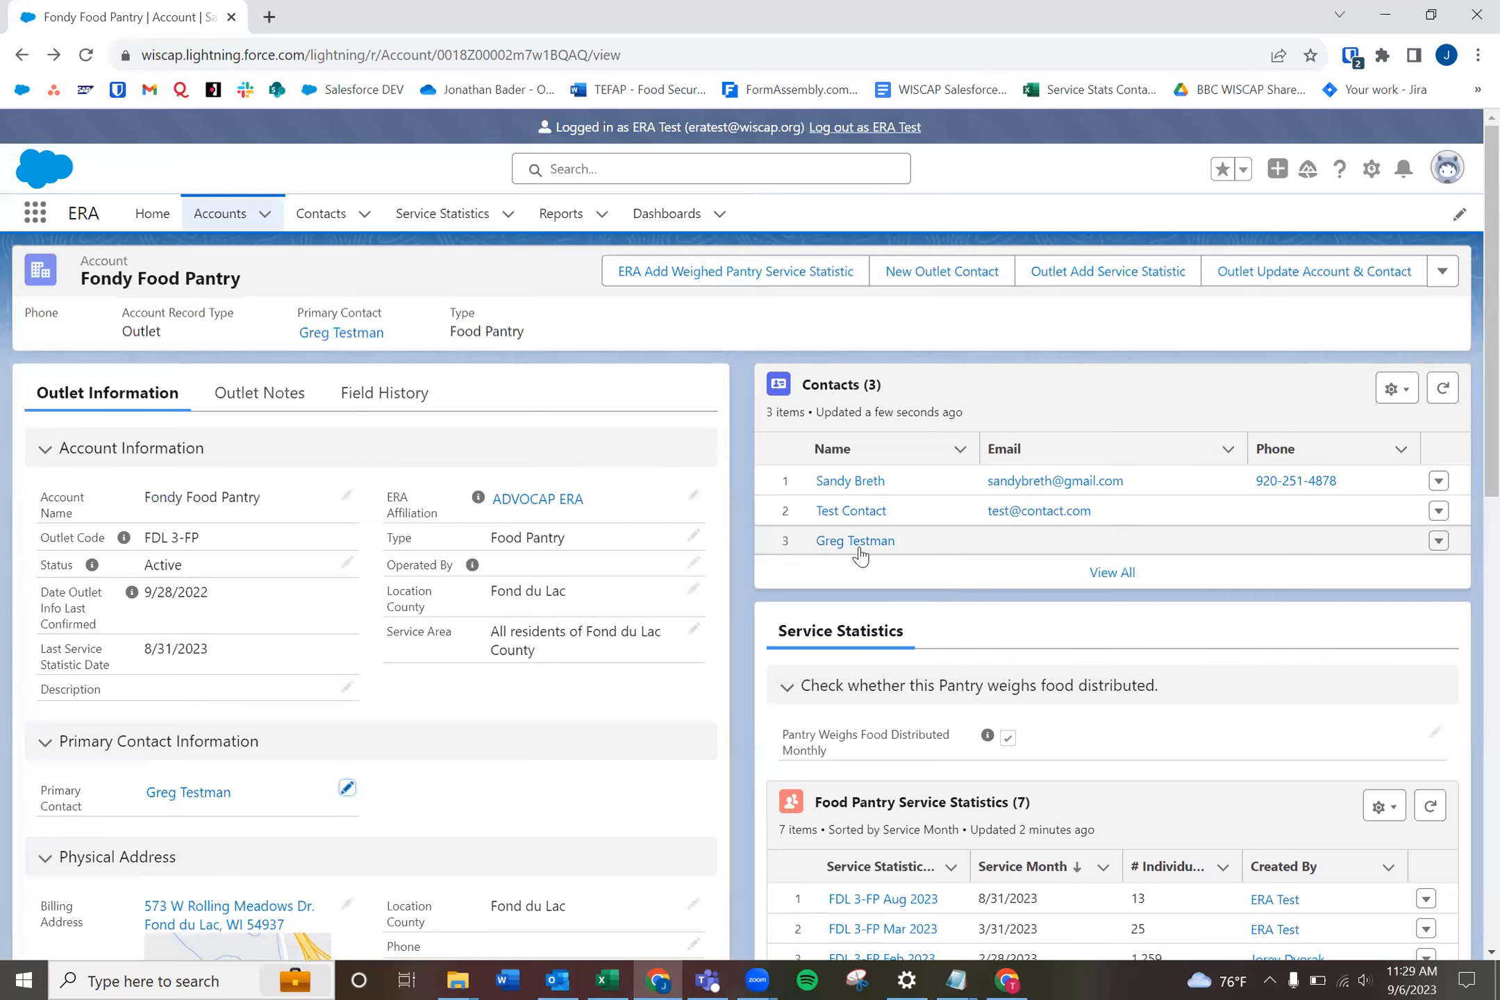
scroll(855, 587, down, 1)
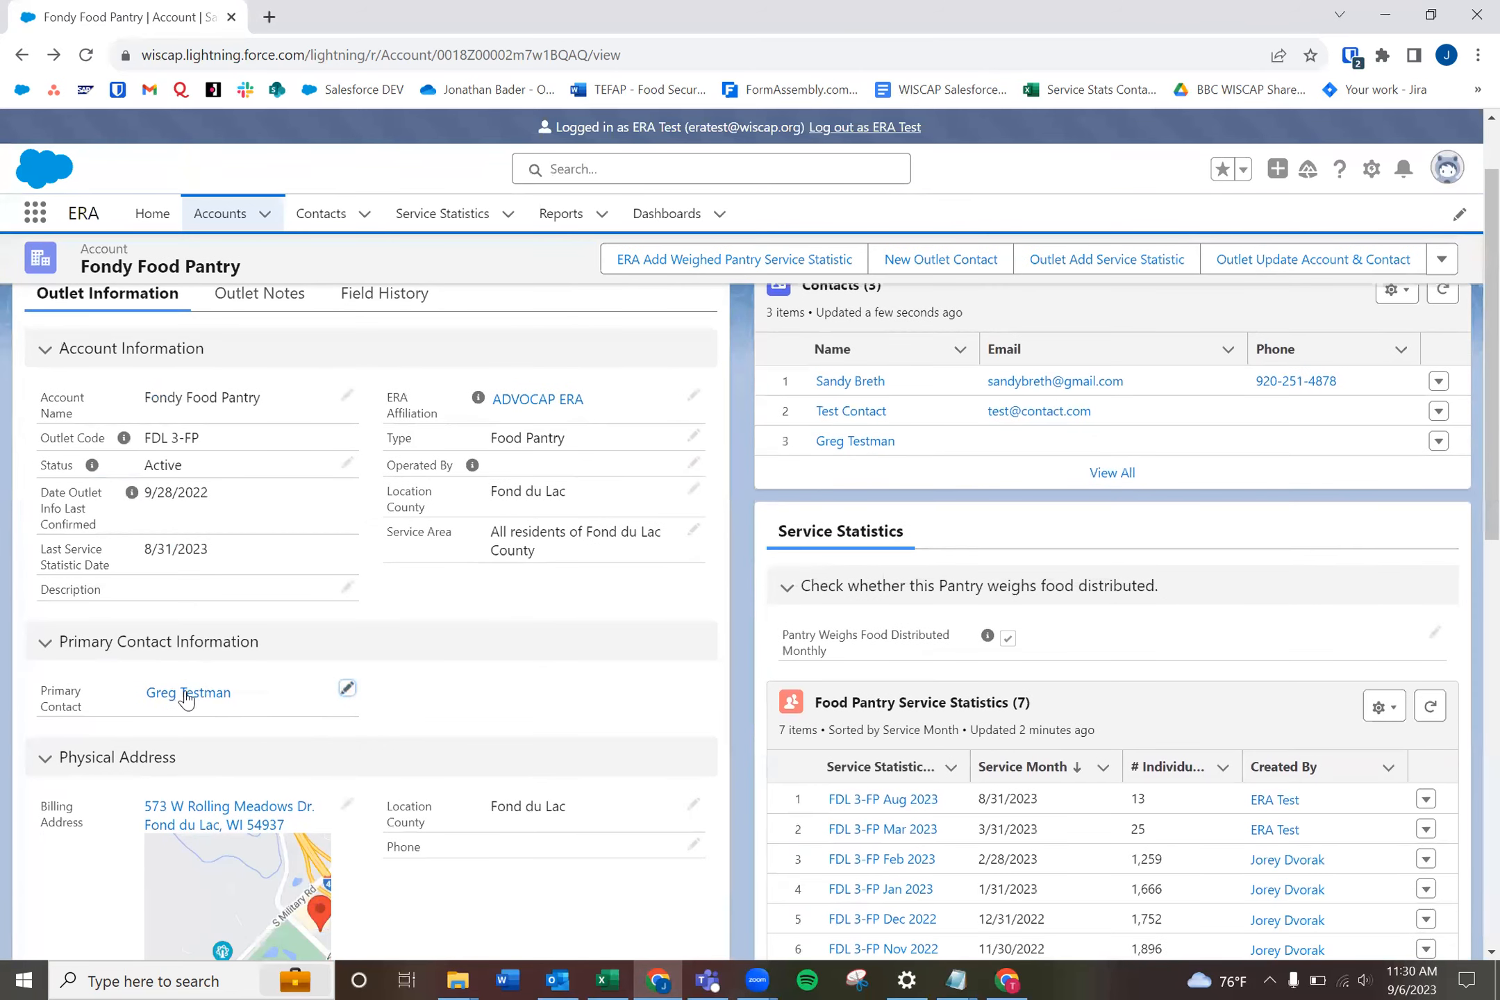
mouse_move(187, 698)
scroll(826, 745, up, 1)
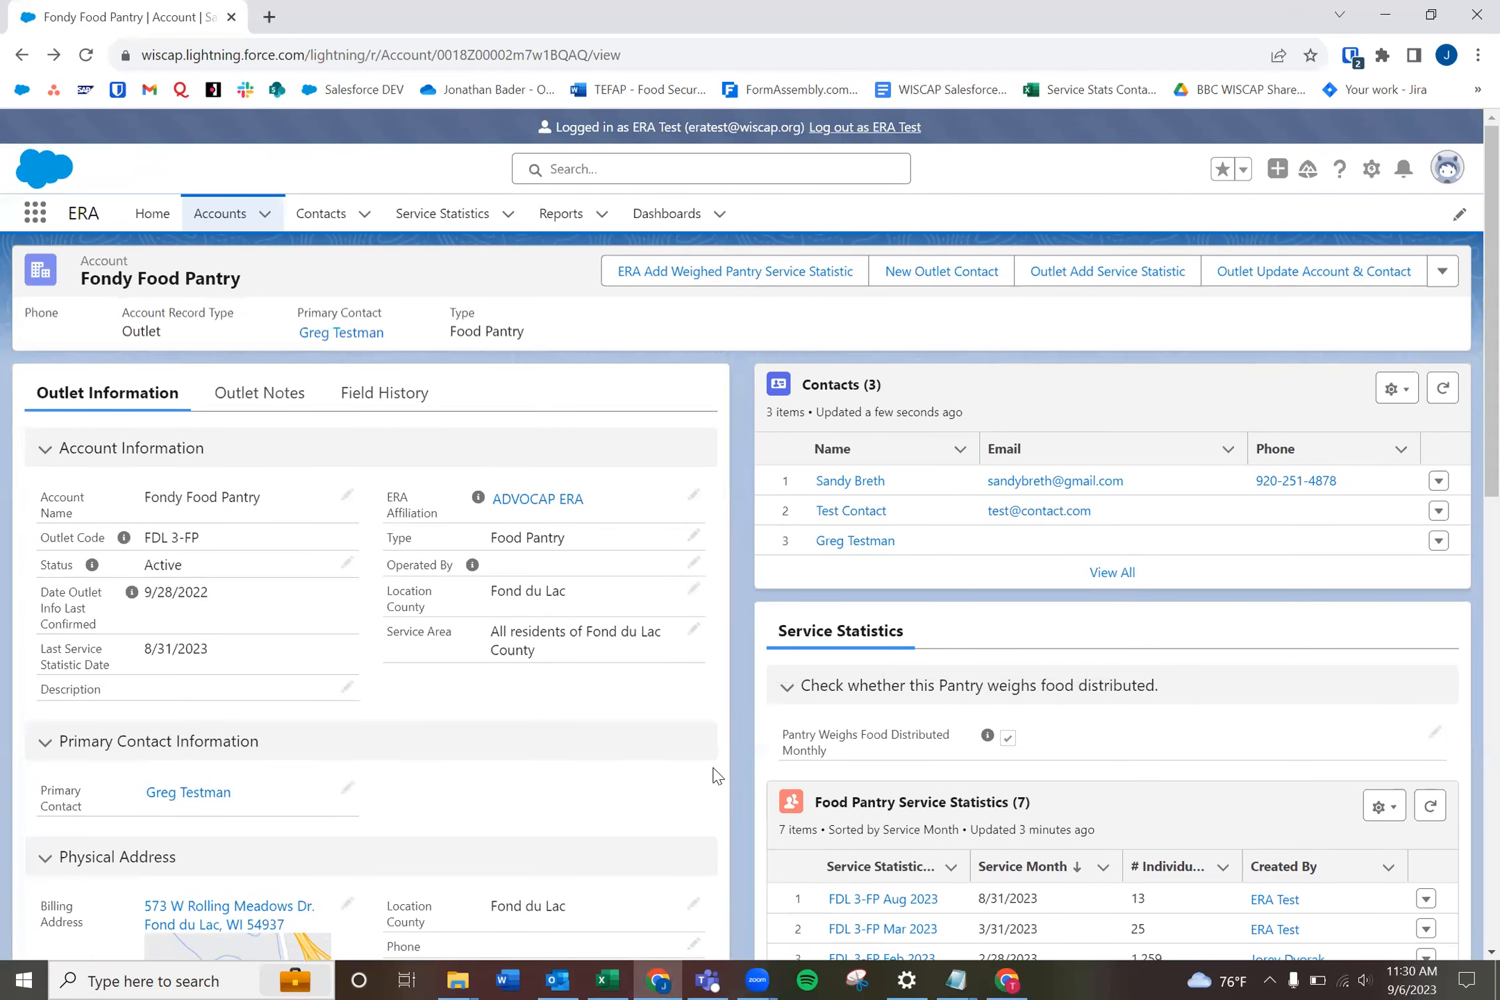